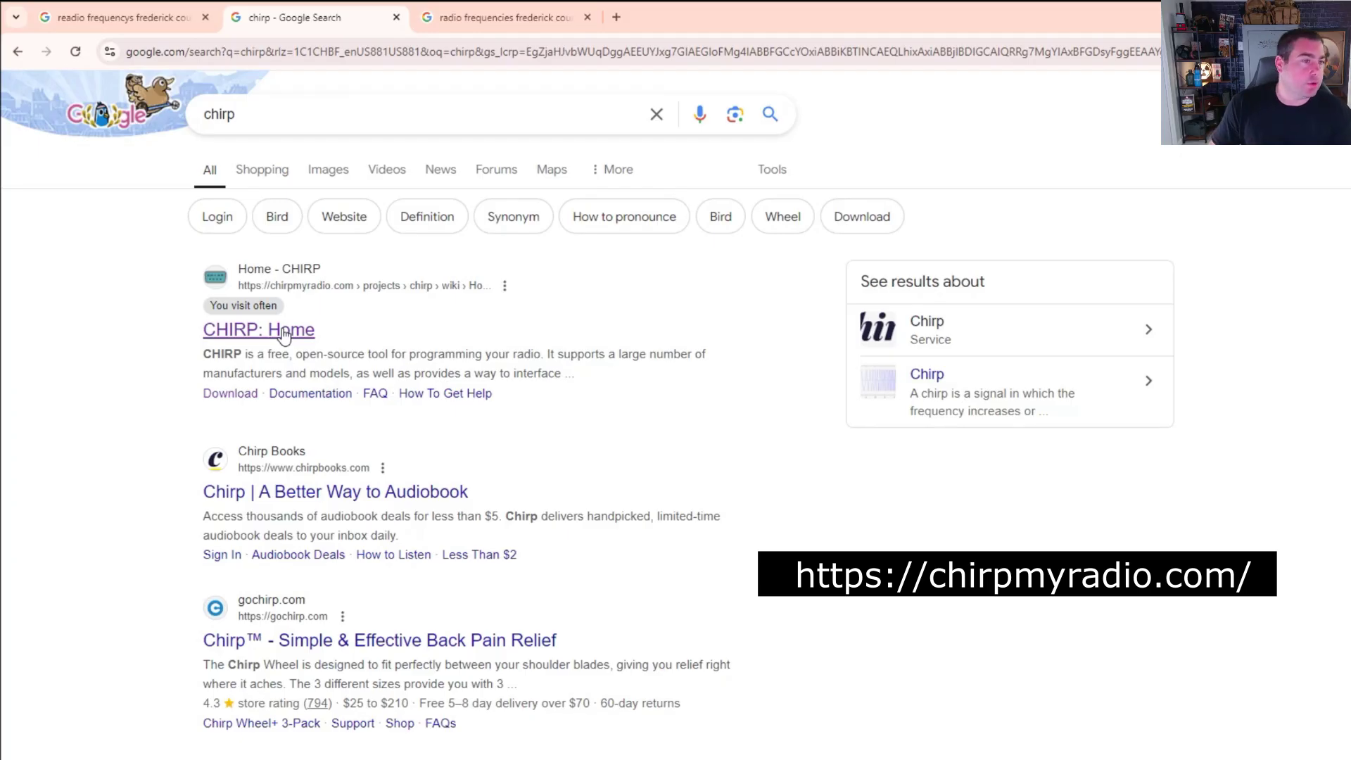
# Step: Open the CHIRP home page from the search results and go to its download page
pyautogui.click(283, 334)
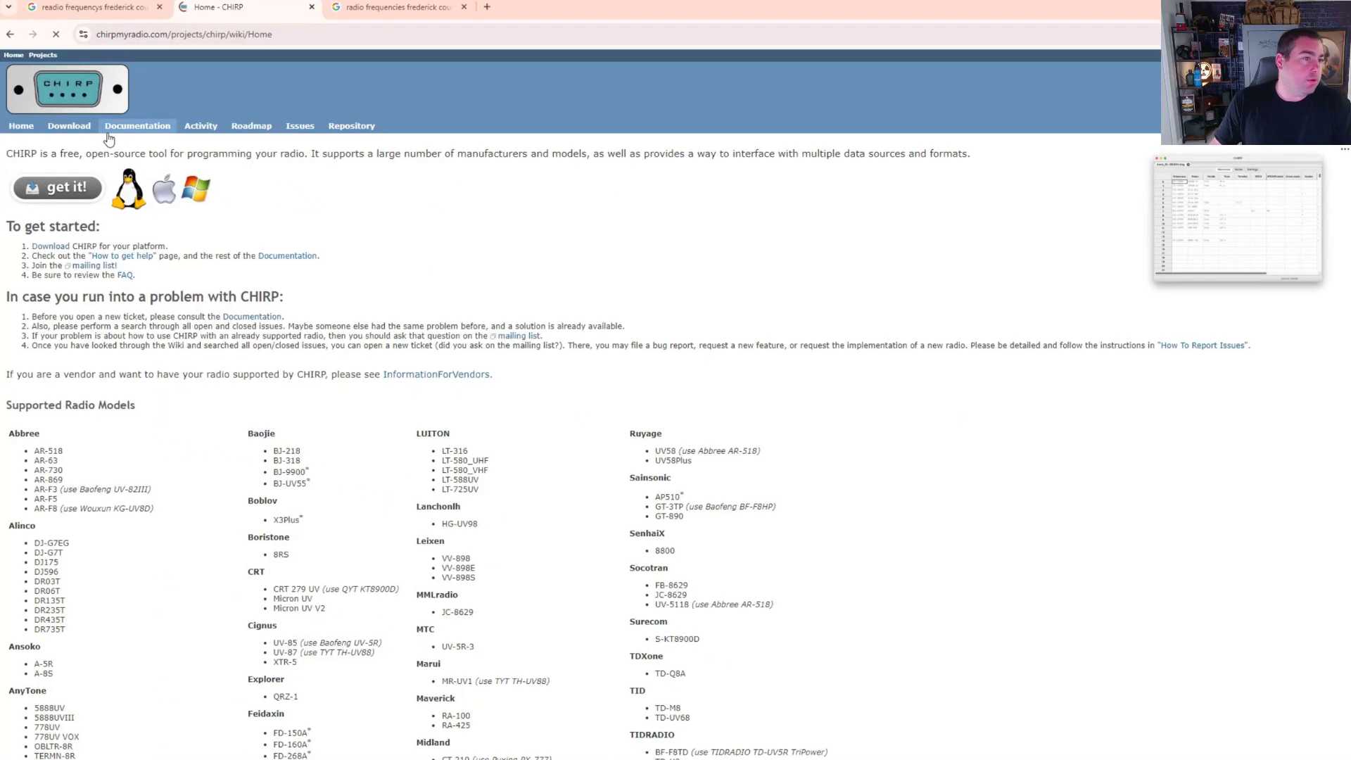
pyautogui.click(70, 126)
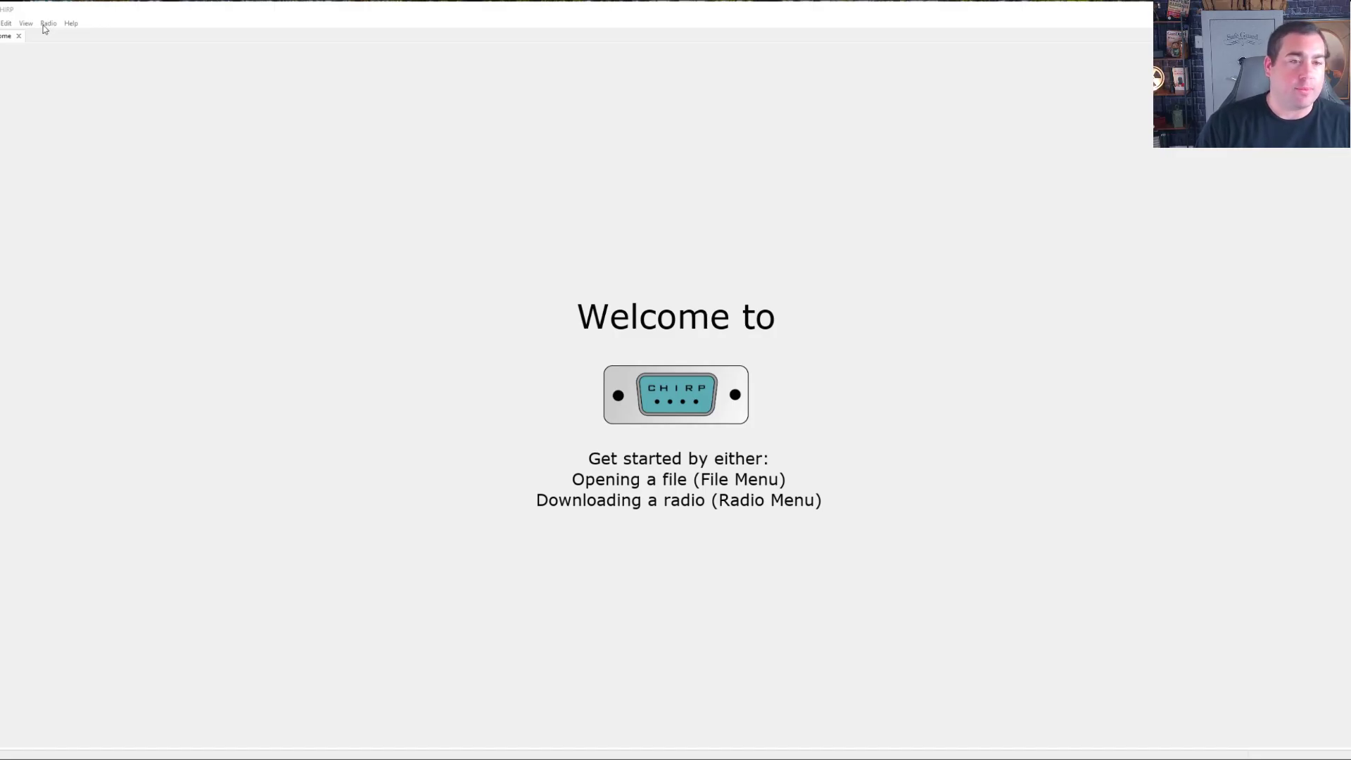
# Step: Set up a download from the radio in CHIRP on port COM5 with vendor Baofeng and model GM-5RH
pyautogui.click(47, 23)
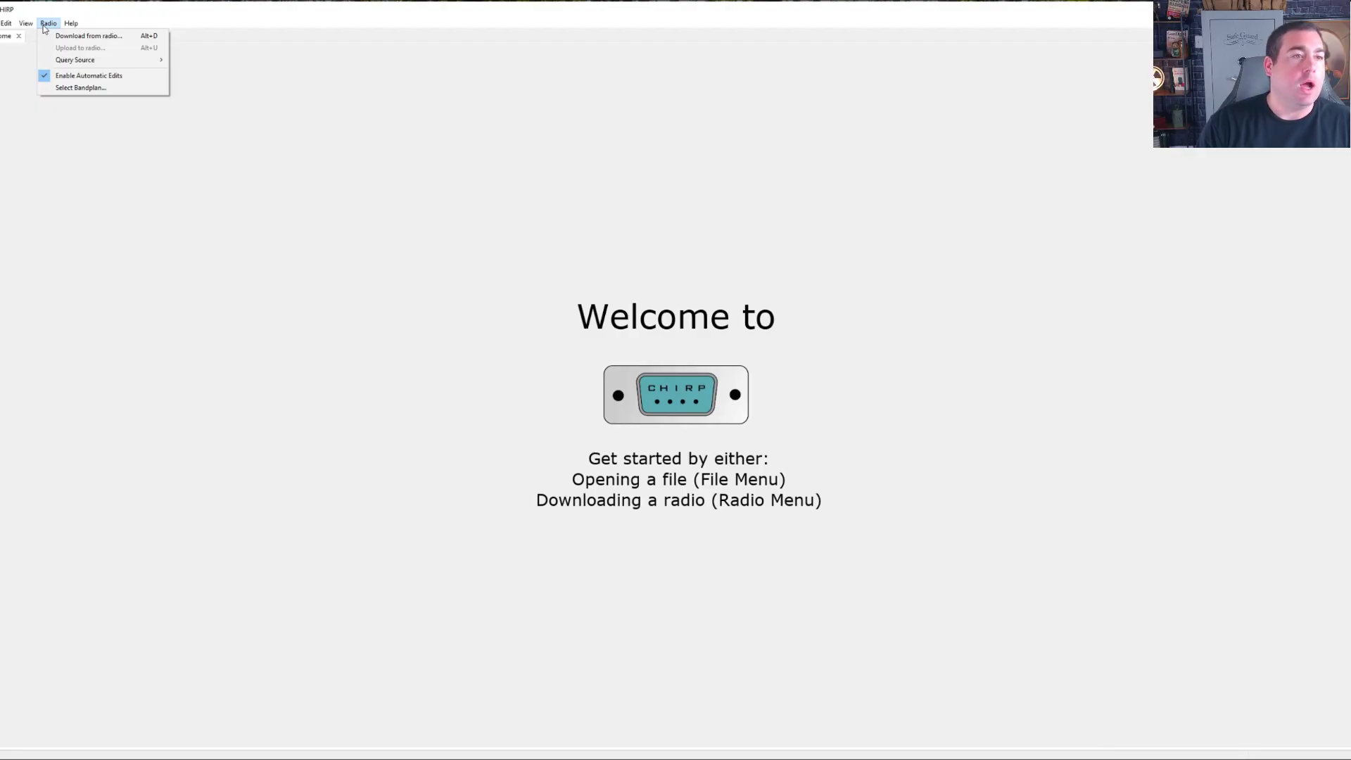
pyautogui.click(85, 35)
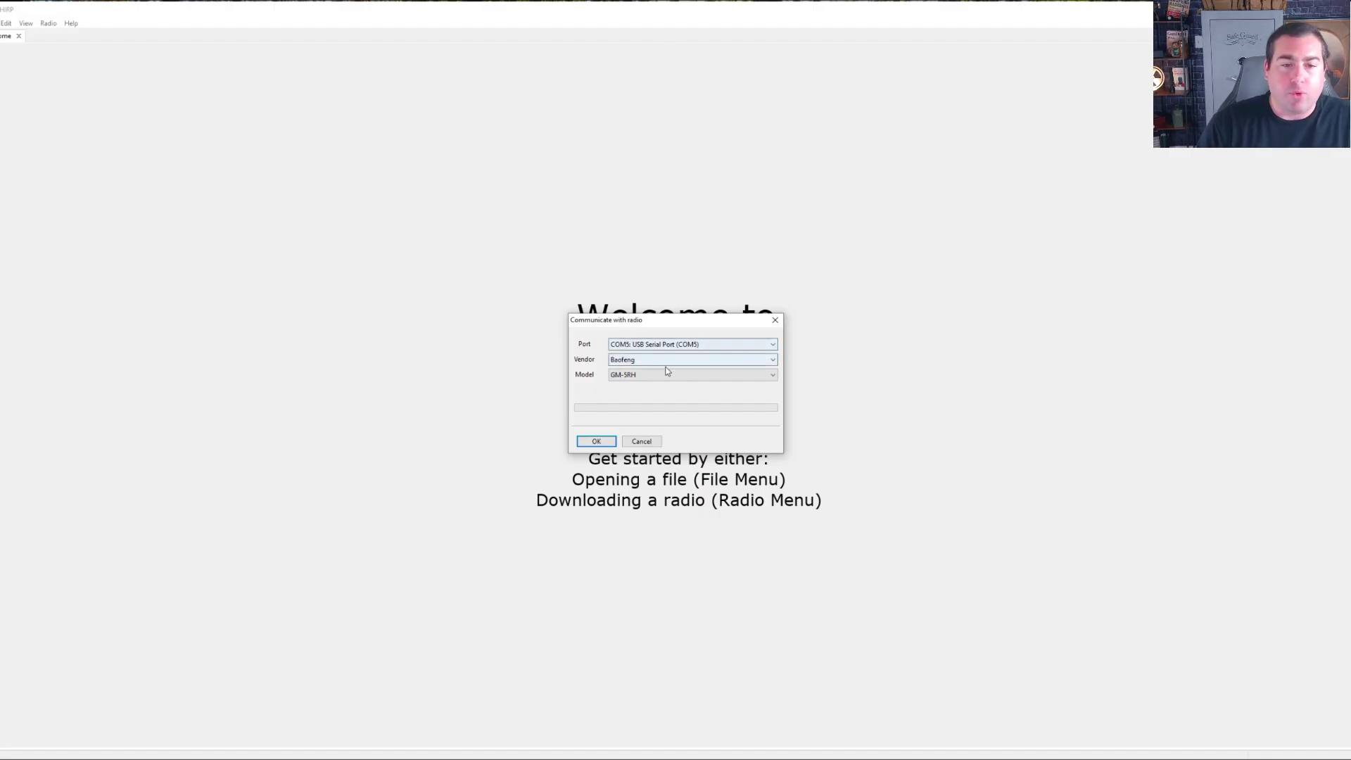
pyautogui.click(761, 364)
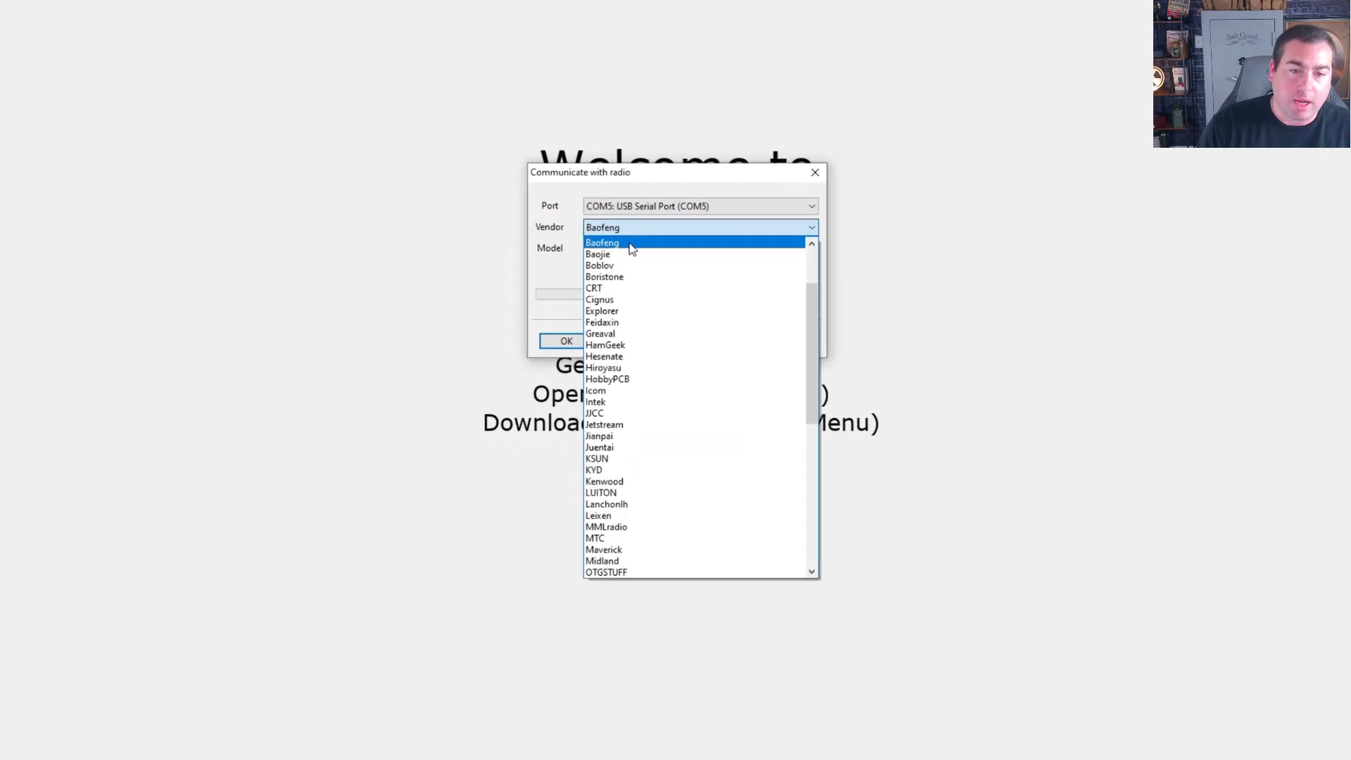
pyautogui.click(631, 248)
pyautogui.click(713, 247)
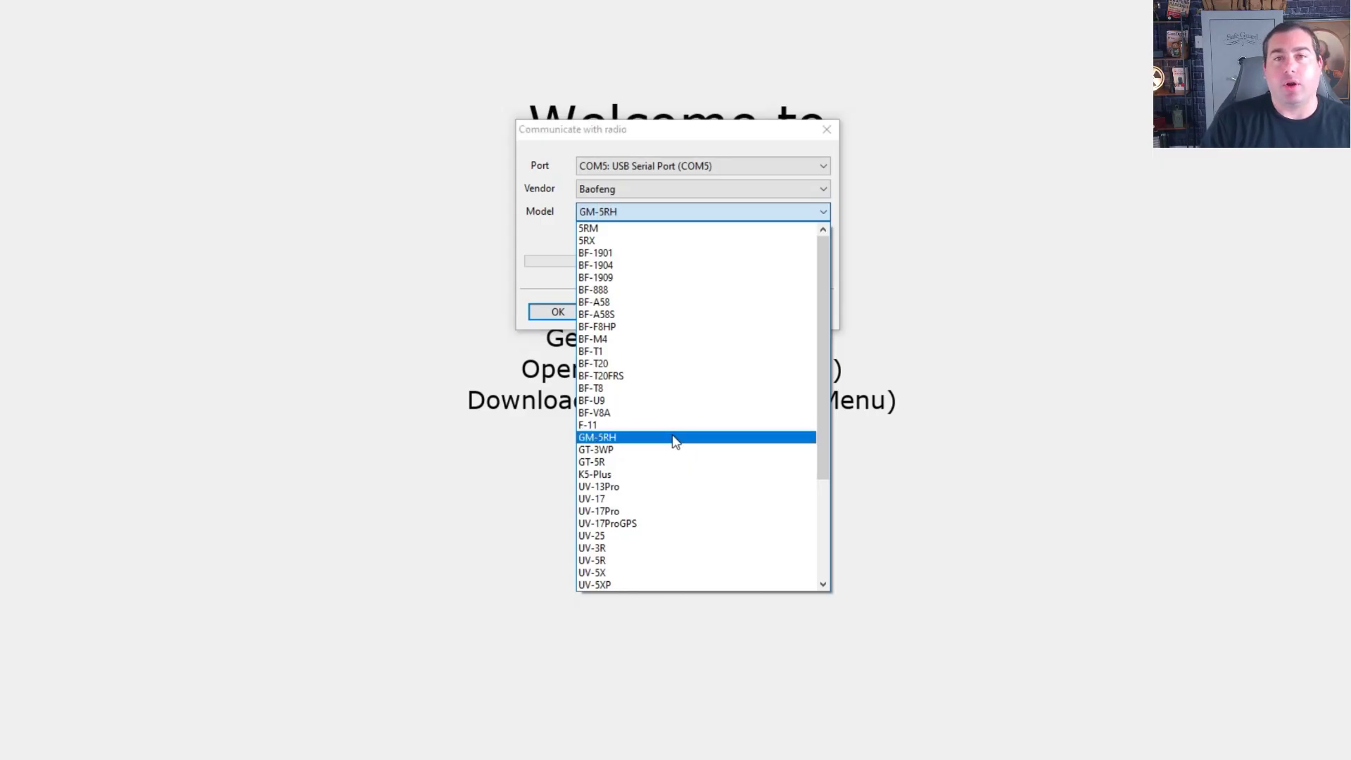
pyautogui.click(673, 439)
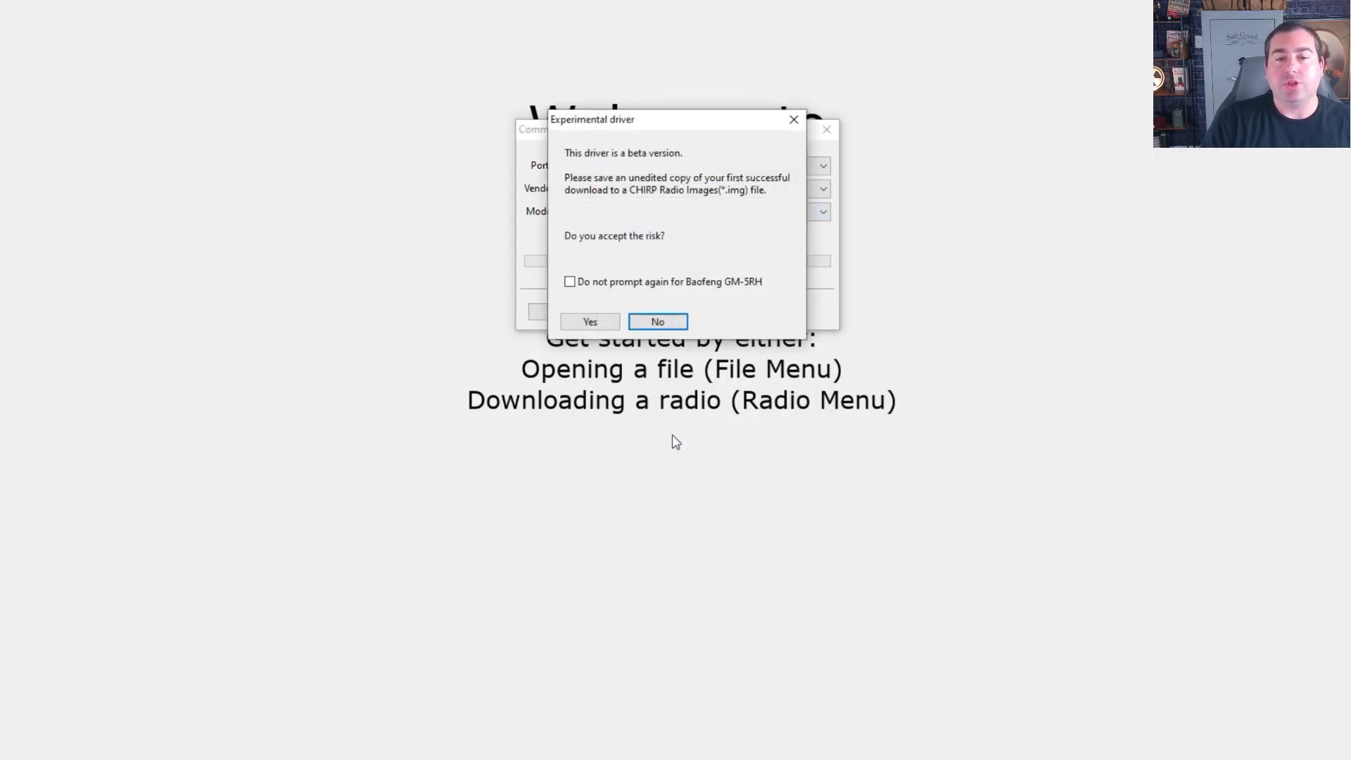
# Step: Accept the experimental driver risk and download the memories from the radio
pyautogui.click(603, 323)
pyautogui.click(572, 314)
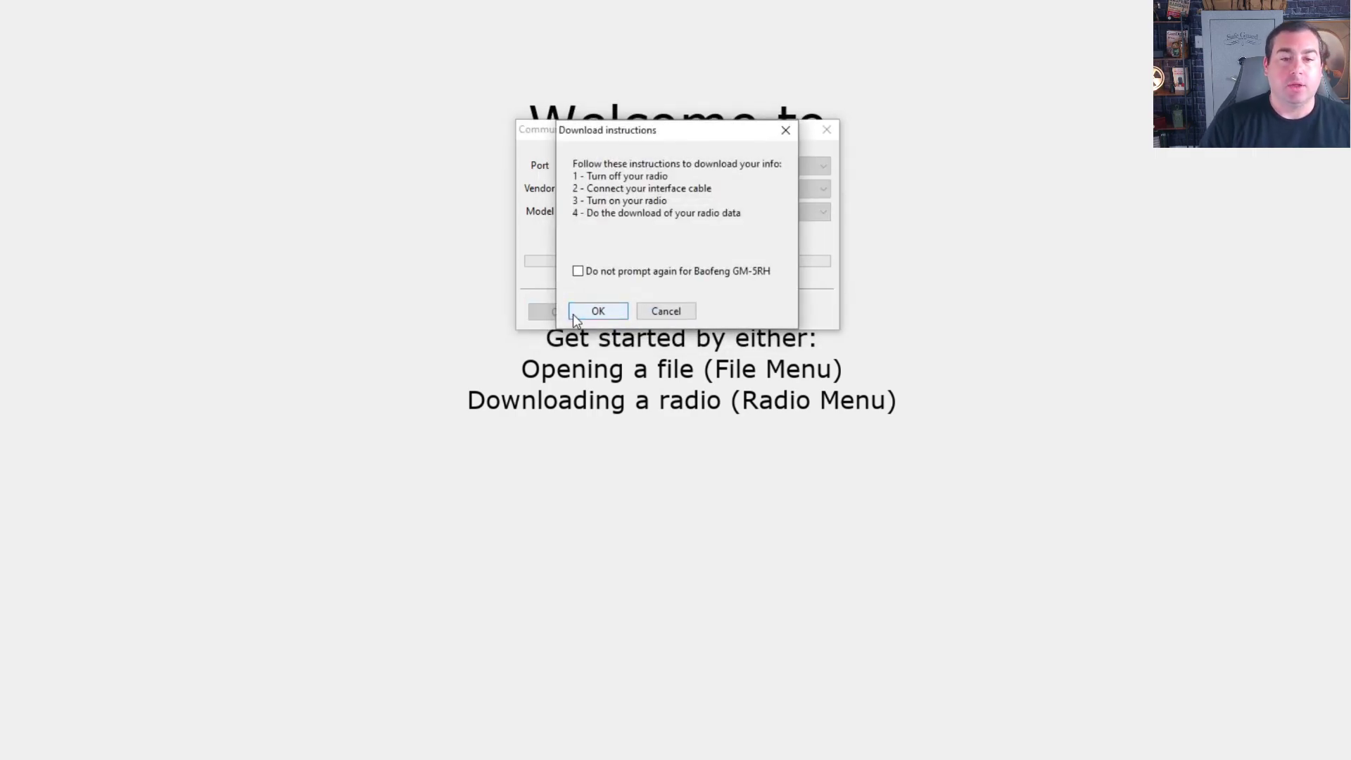
pyautogui.click(573, 314)
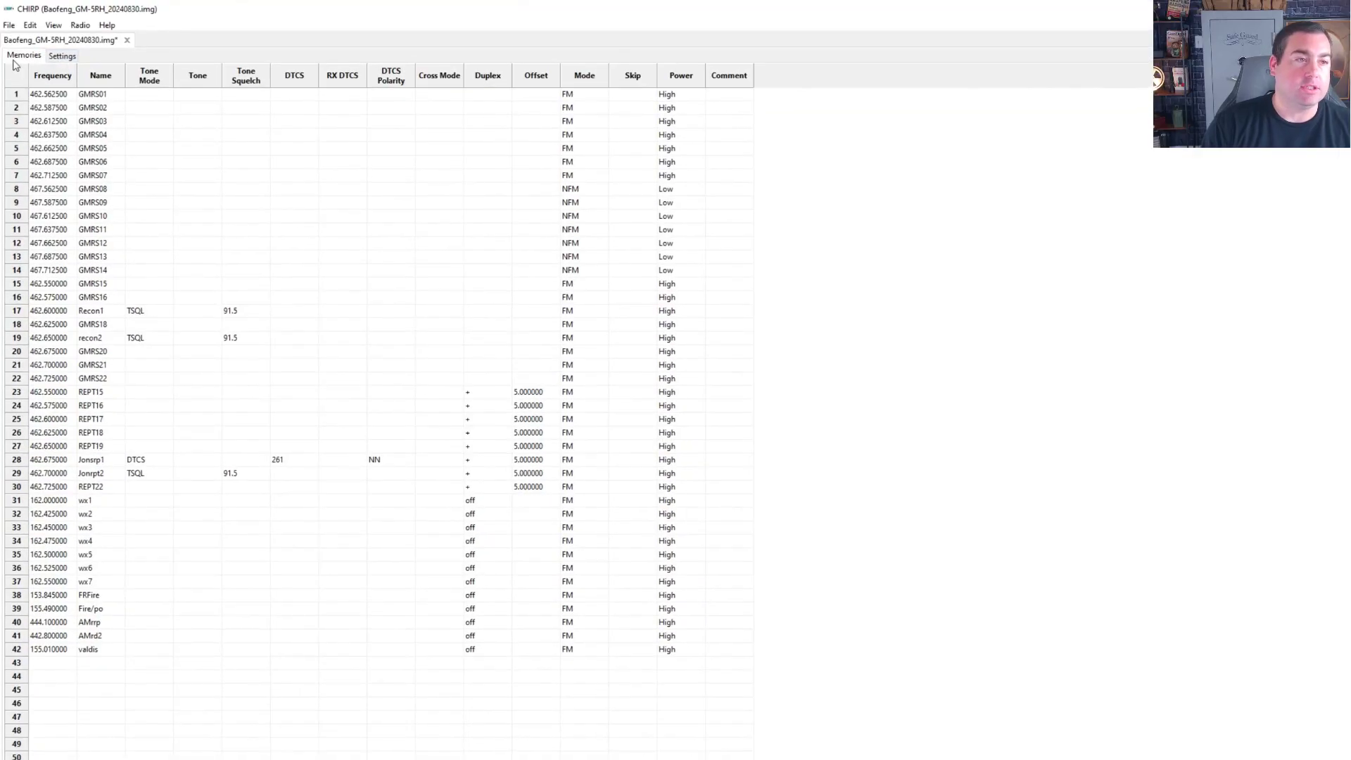
pyautogui.click(73, 58)
pyautogui.click(39, 59)
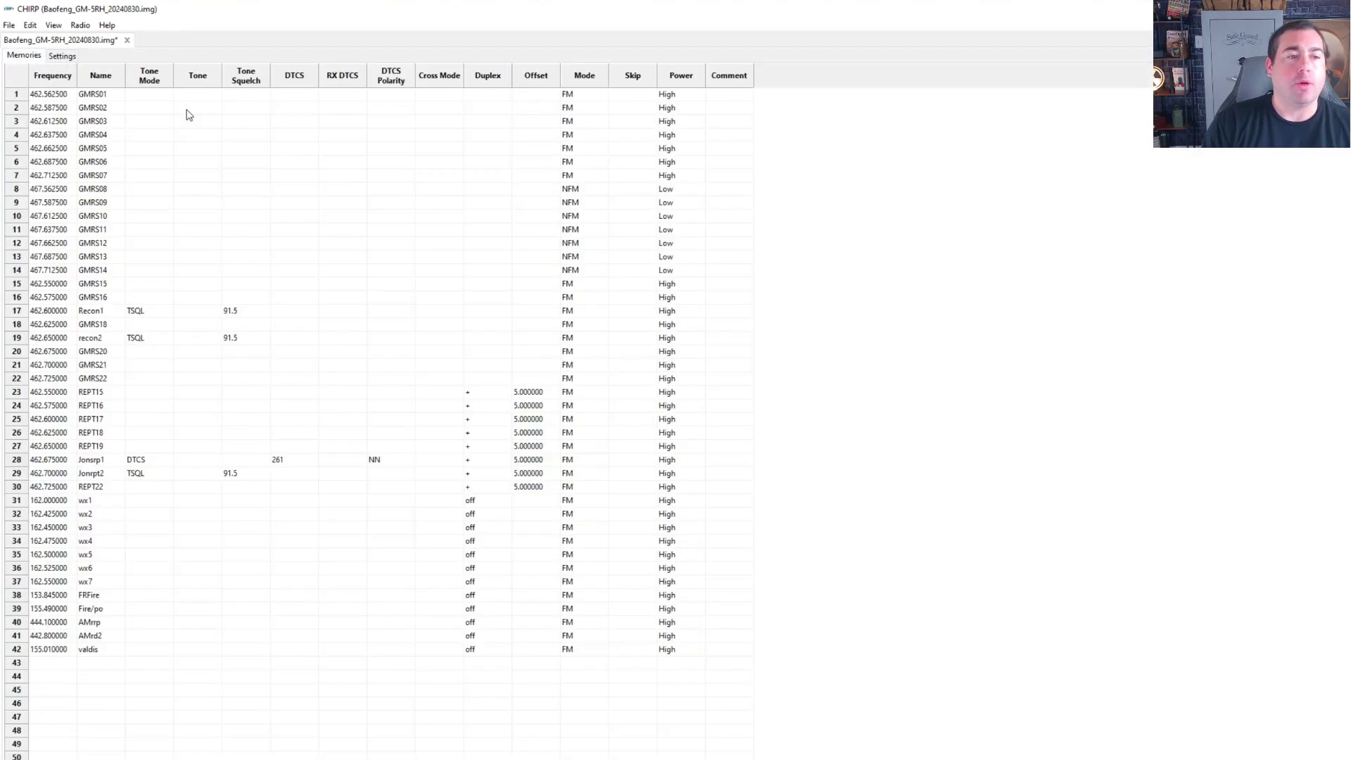
pyautogui.click(44, 667)
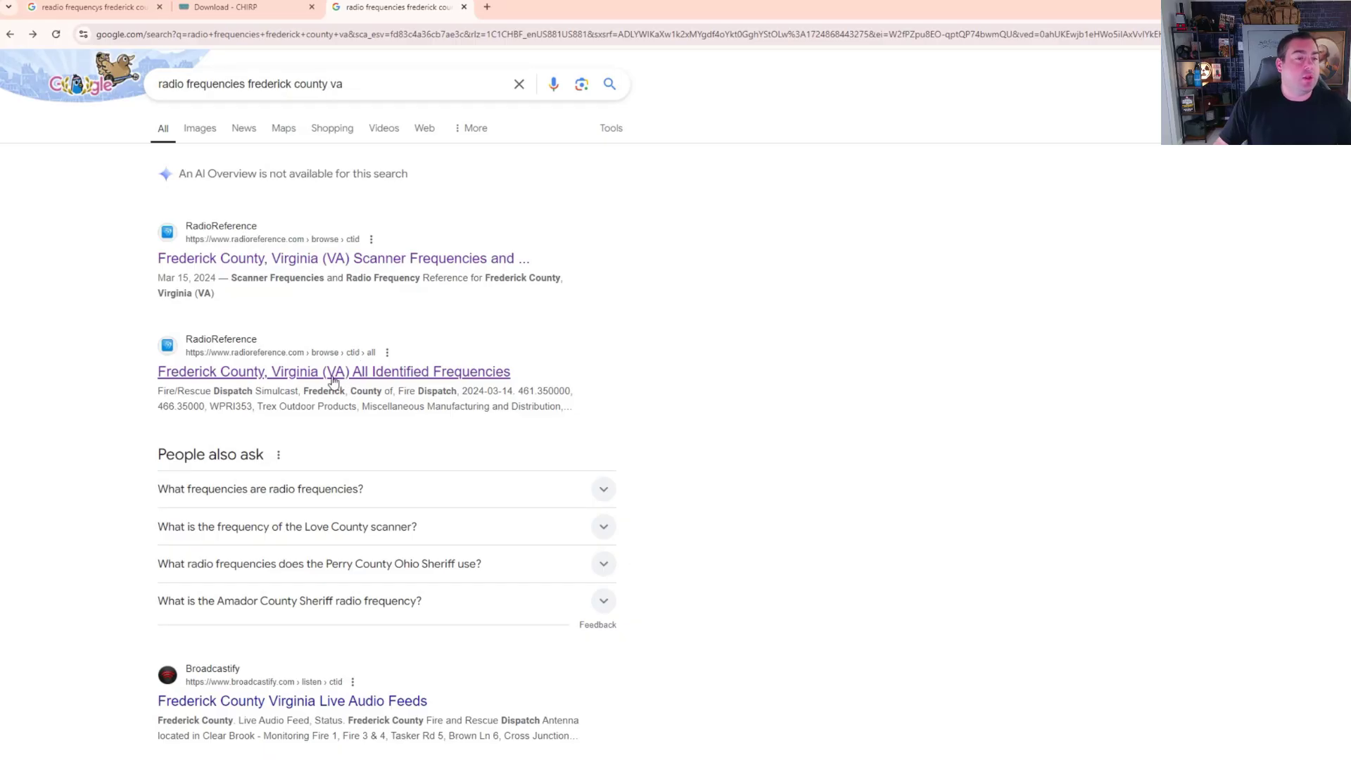
# Step: In the browser, open RadioReference's All Identified Frequencies page for Frederick County, Virginia, and examine the listed frequencies, descriptions and categories
pyautogui.click(383, 378)
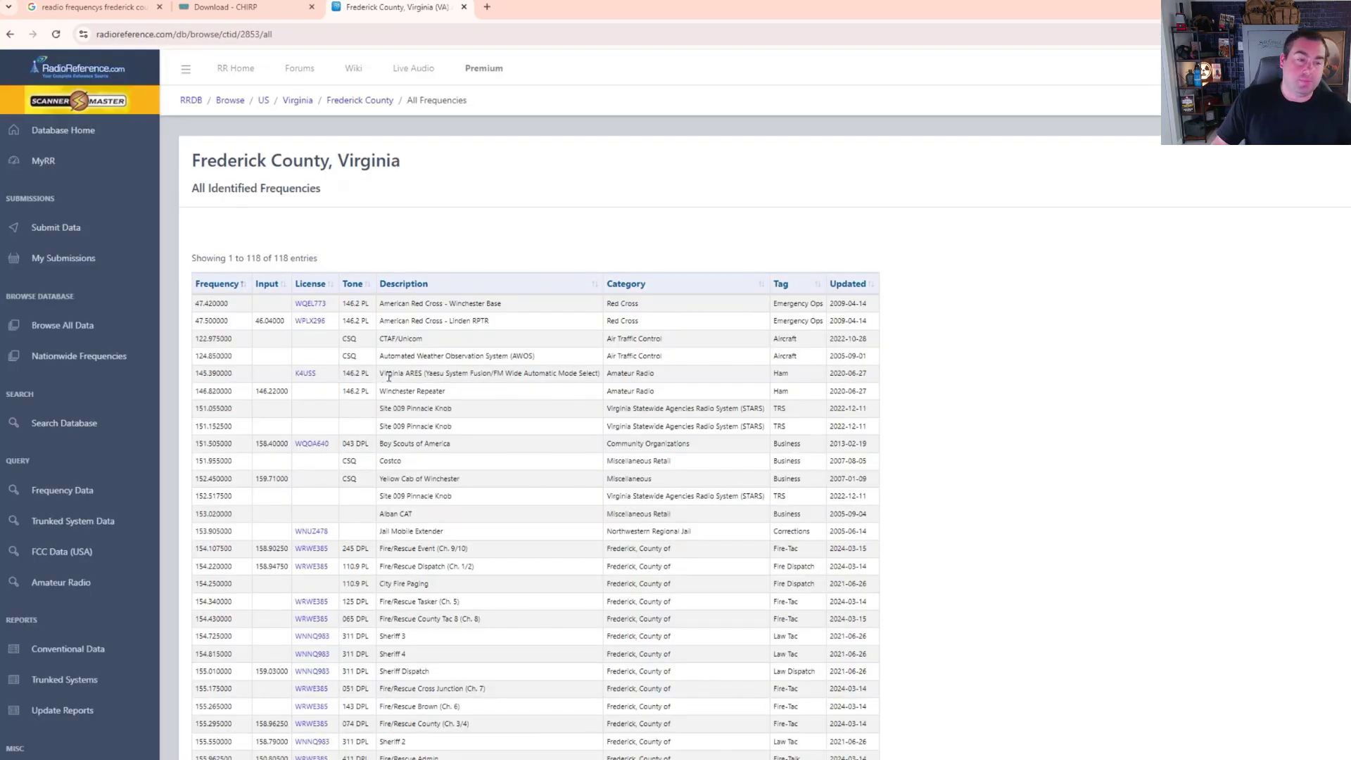
pyautogui.scroll(-3, 567, 380)
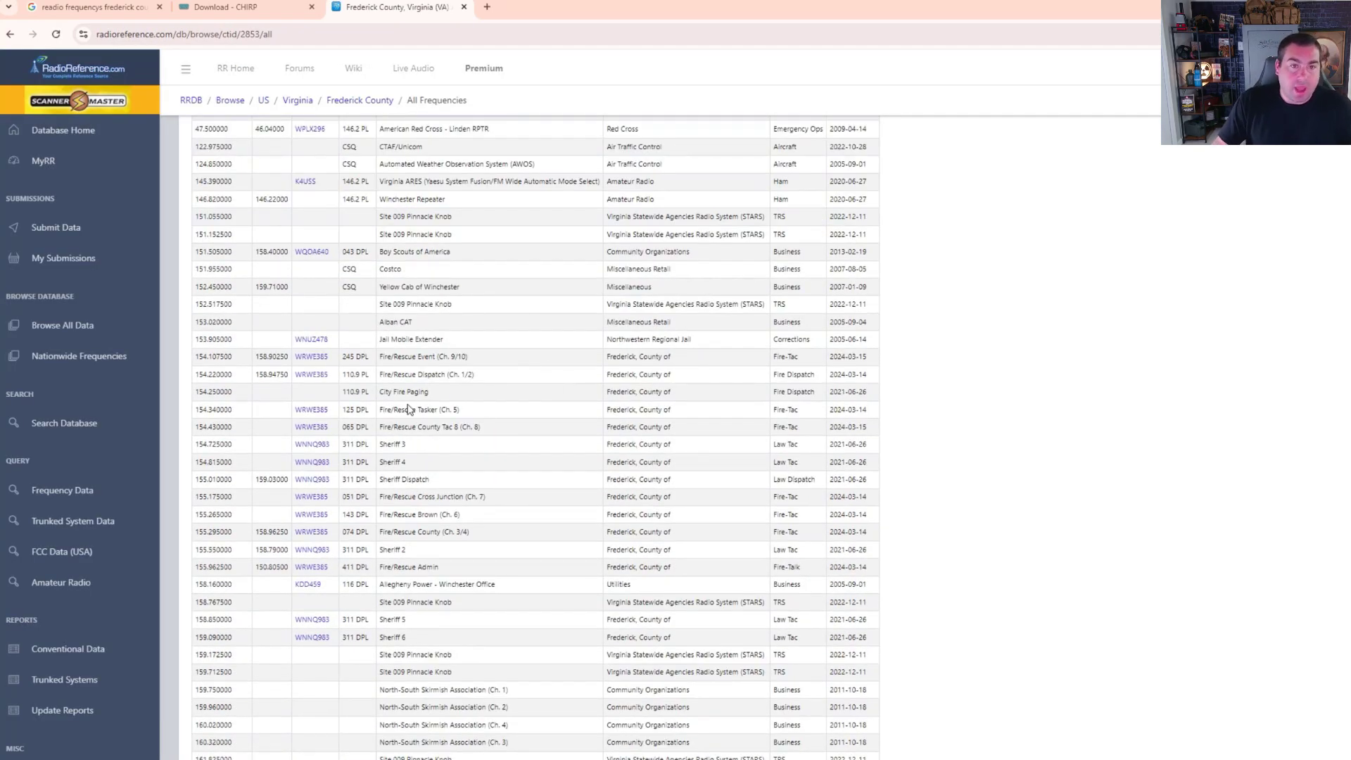
pyautogui.scroll(-5, 750, 456)
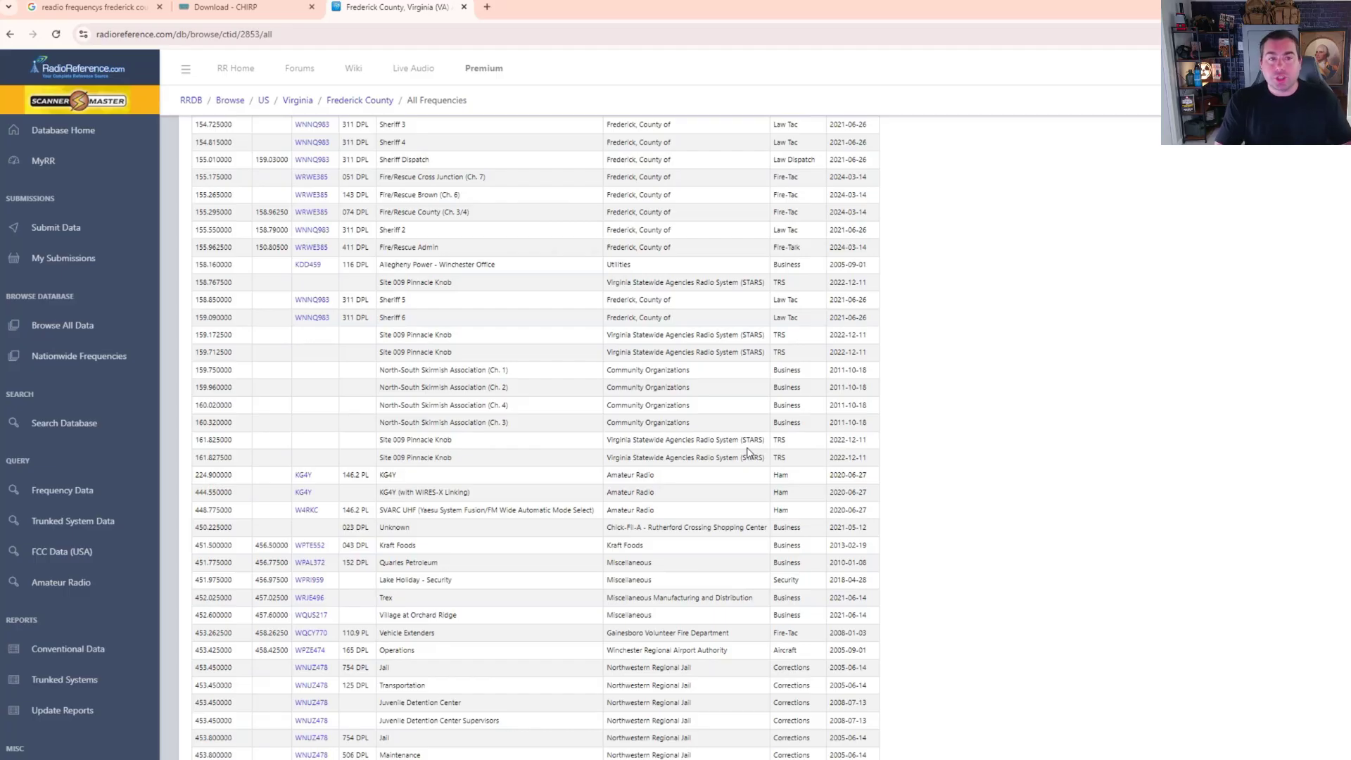
pyautogui.scroll(8, 748, 453)
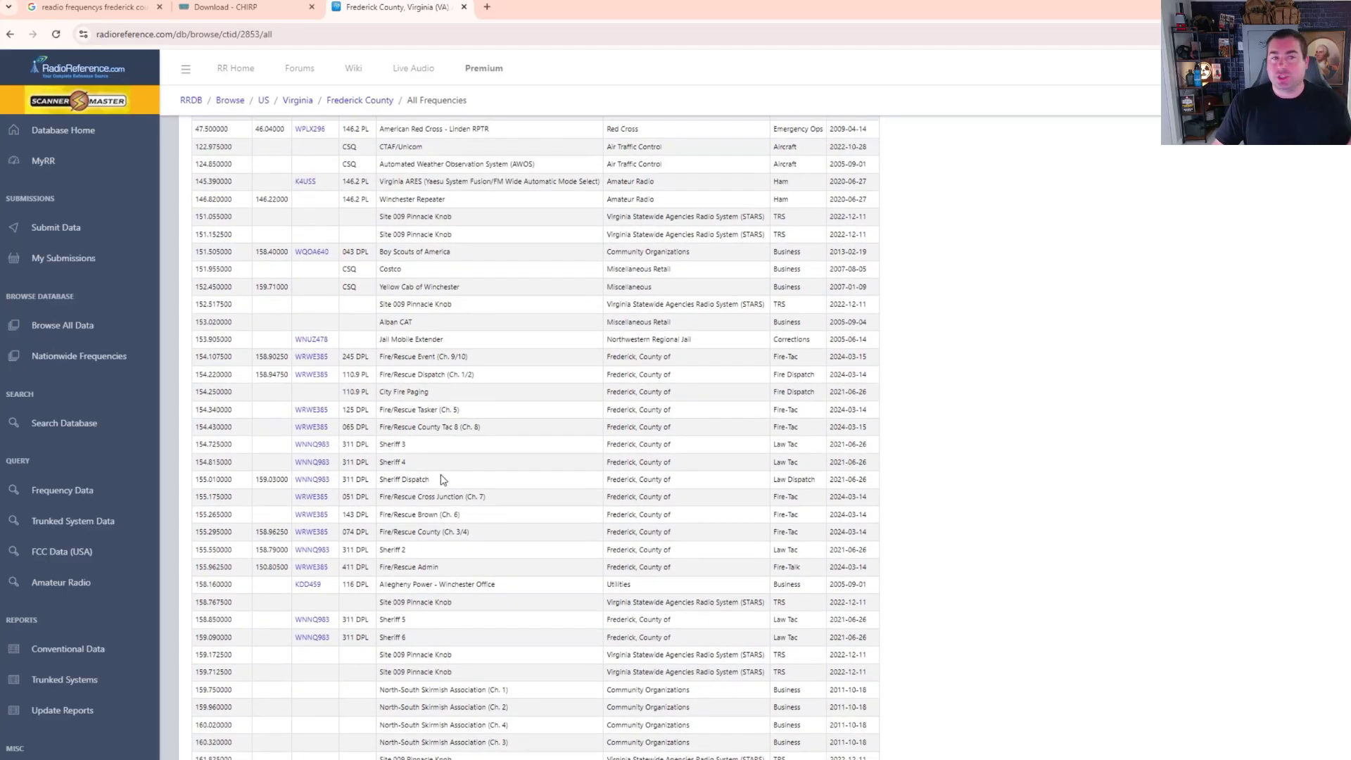
pyautogui.scroll(-7, 525, 546)
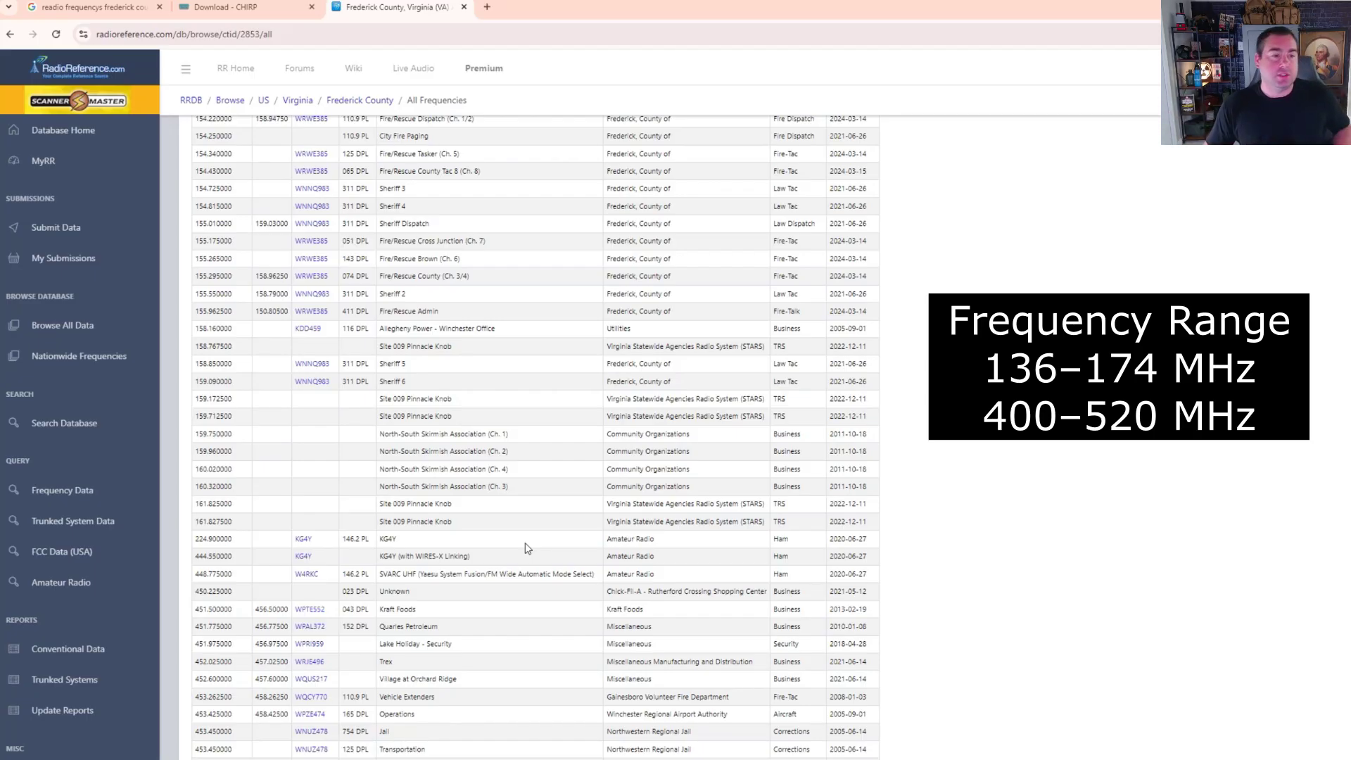
pyautogui.scroll(5, 365, 310)
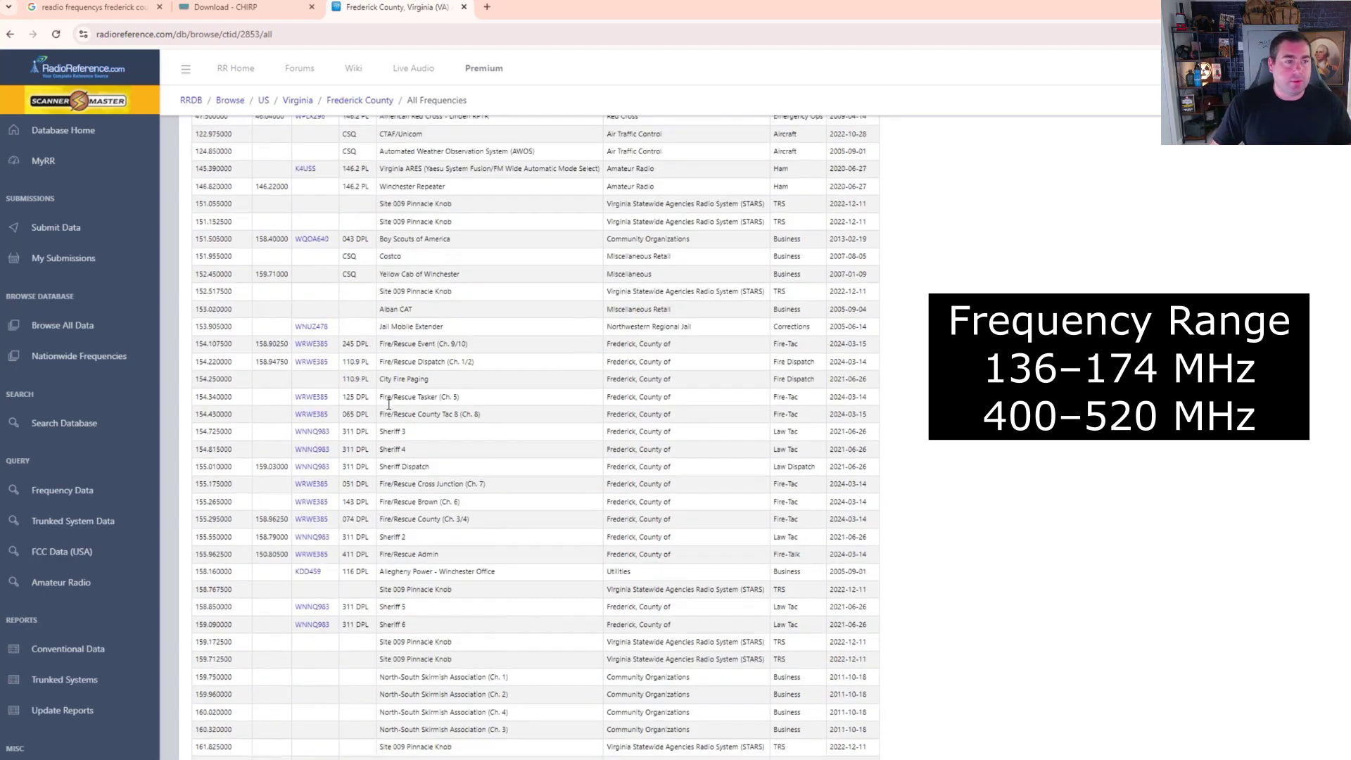
pyautogui.scroll(-9, 393, 416)
pyautogui.scroll(-10, 394, 416)
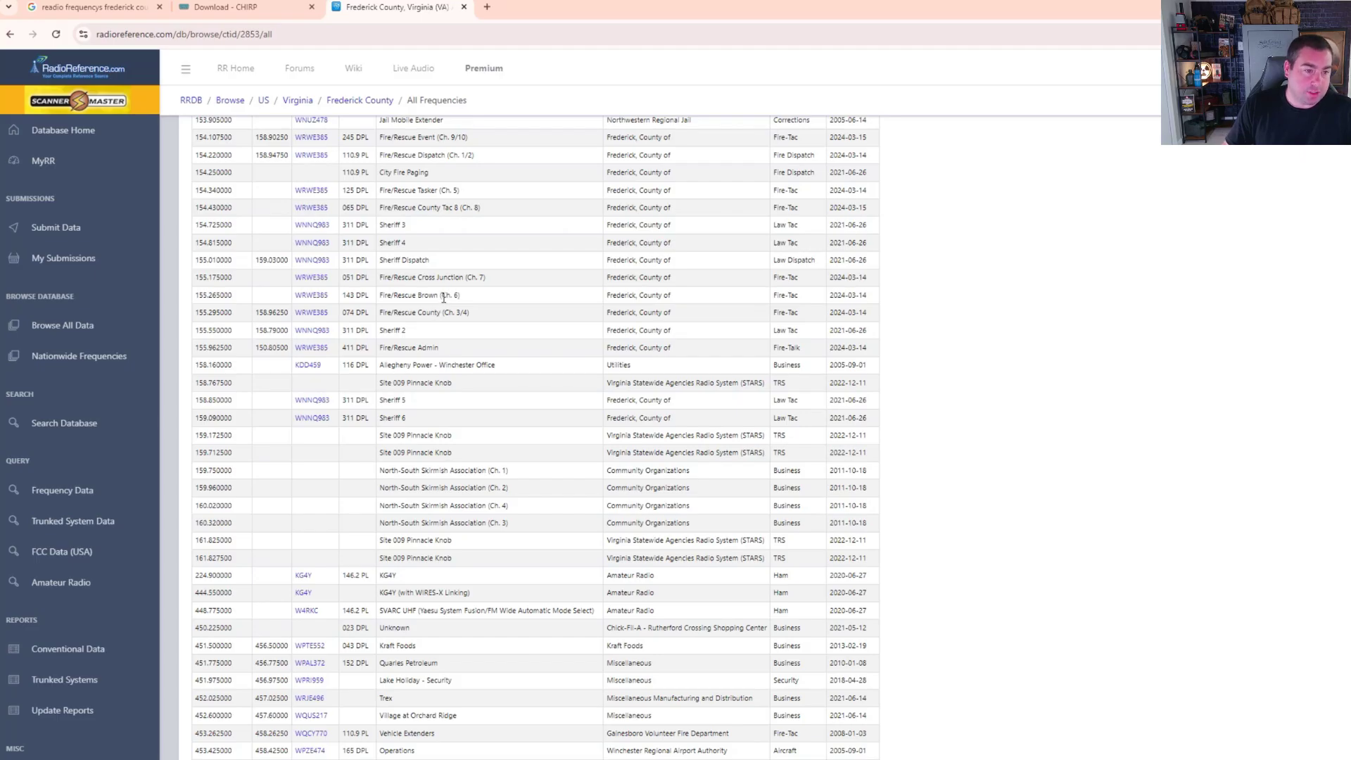
pyautogui.scroll(3, 448, 328)
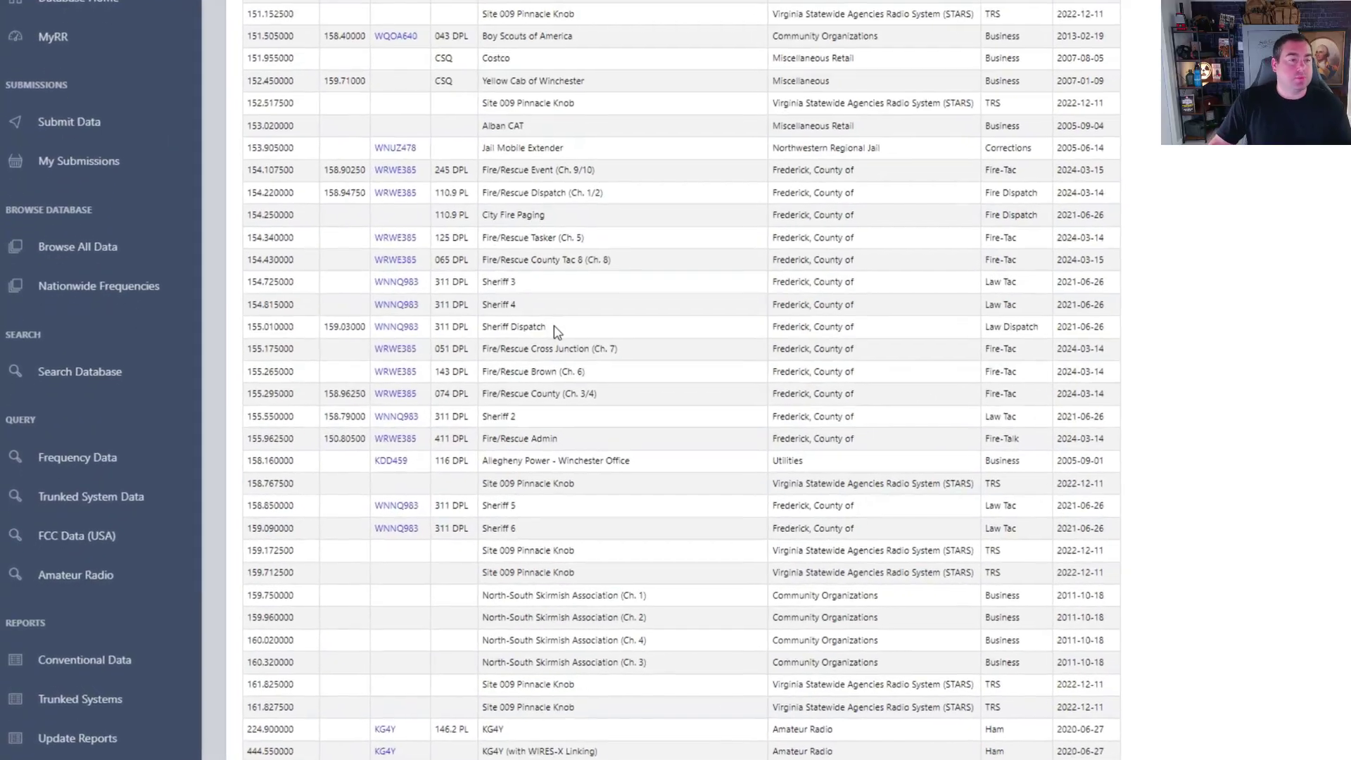
# Step: Copy the Sheriff Dispatch frequency 155.010000 from the Frederick County frequency table
pyautogui.moveTo(545, 326); pyautogui.dragTo(512, 332)
pyautogui.click(596, 315)
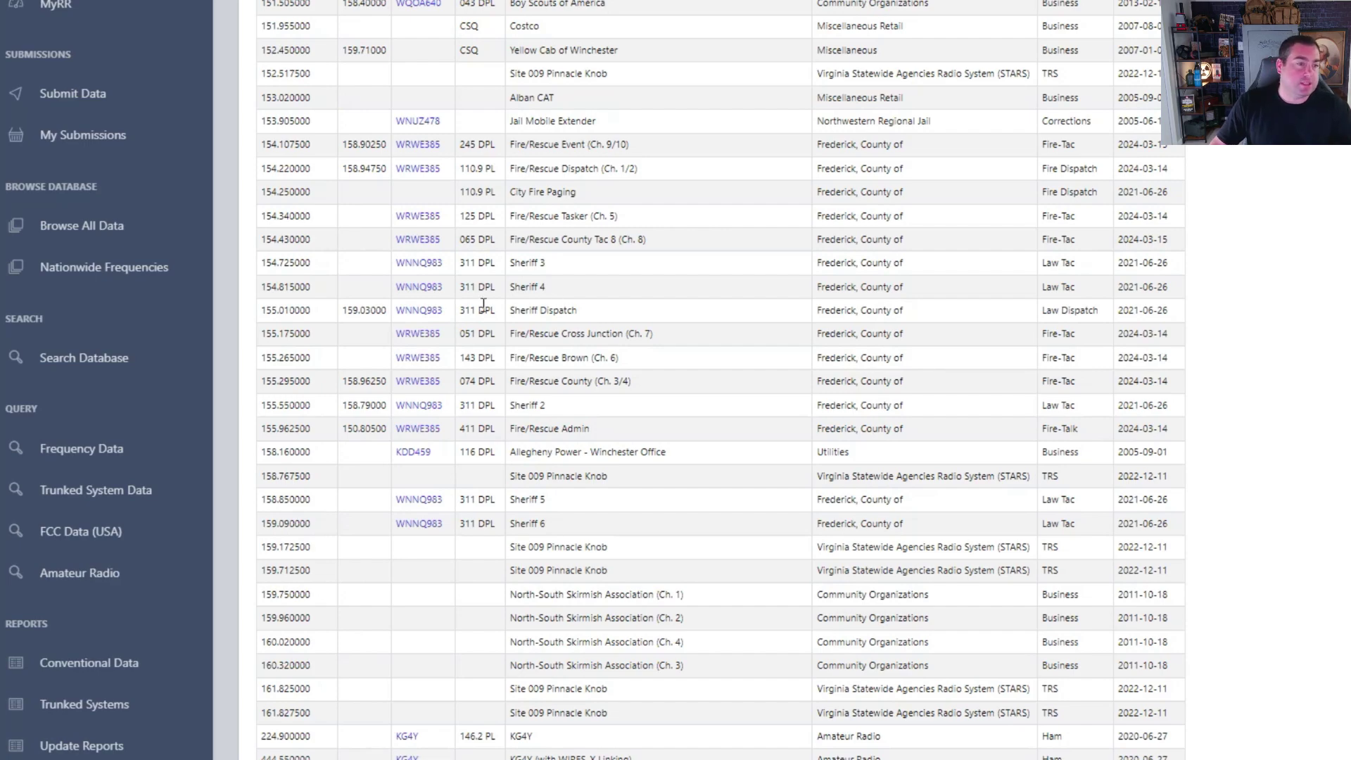
pyautogui.moveTo(314, 314); pyautogui.dragTo(286, 317)
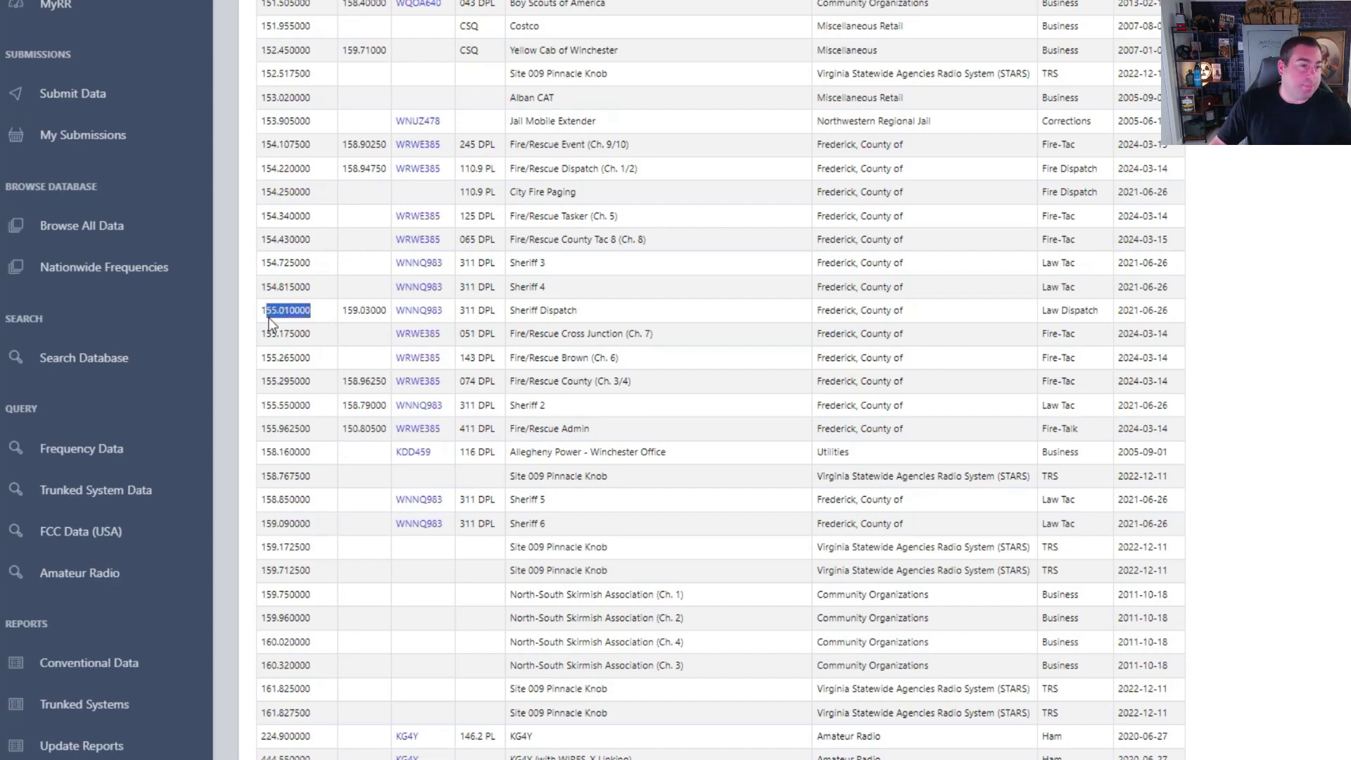
pyautogui.rightClick(267, 317)
pyautogui.click(295, 332)
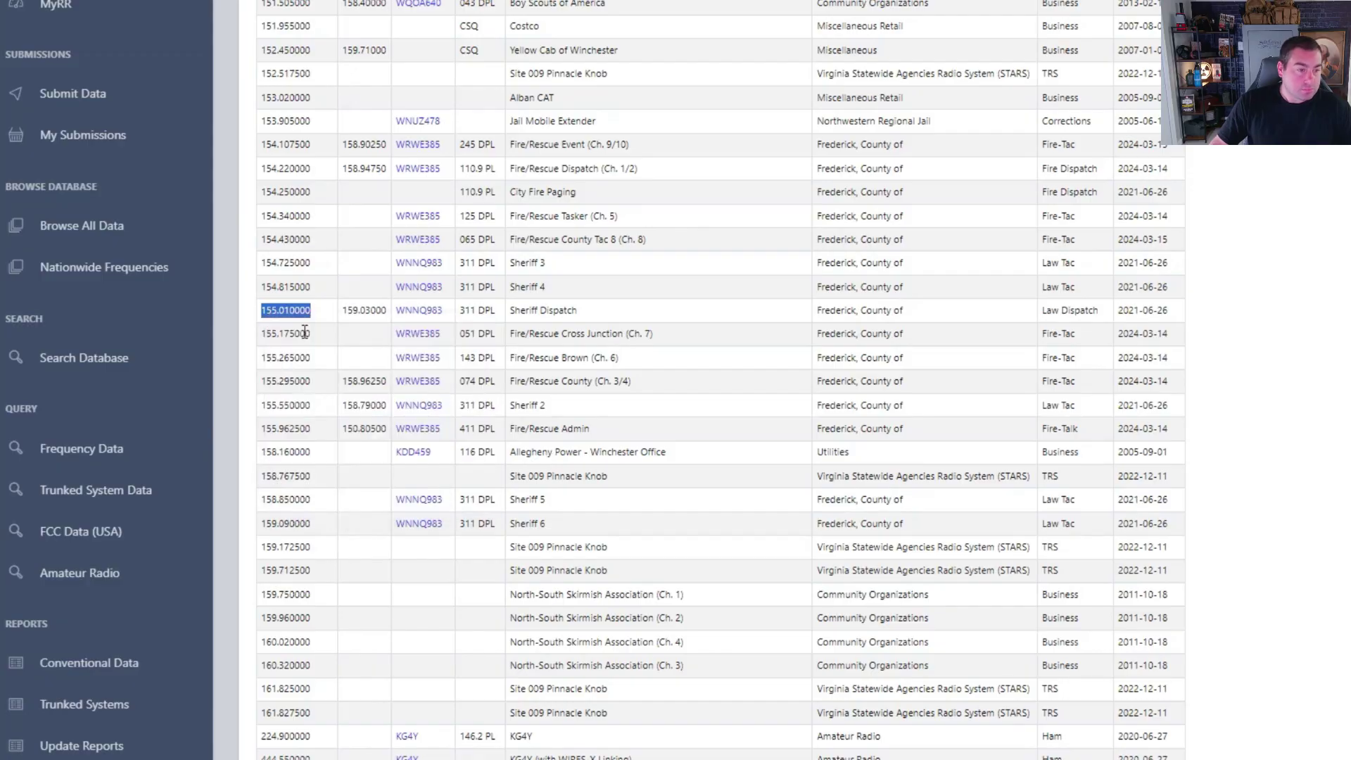
pyautogui.scroll(5, 764, 524)
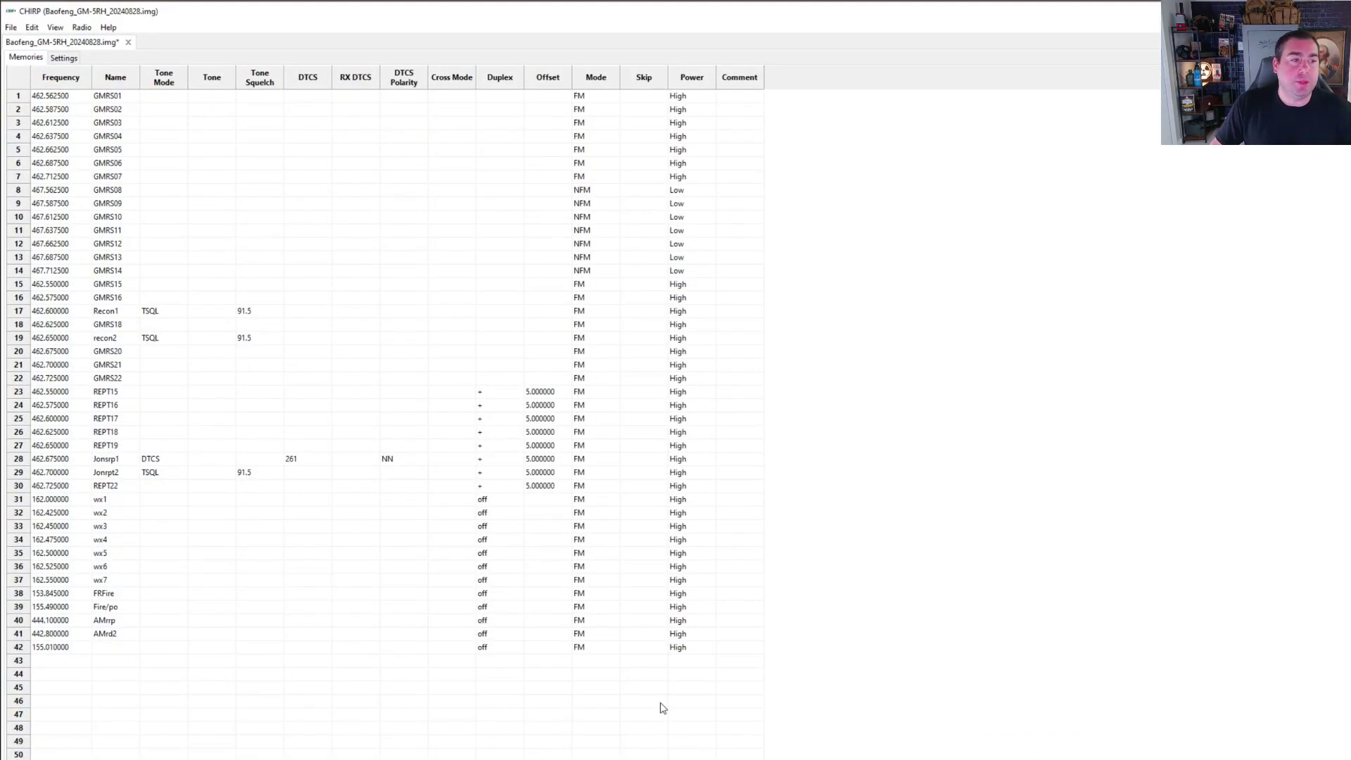
# Step: Switch to CHIRP and replace the frequency of memory row 42 with the copied 155.010000
pyautogui.click(71, 648)
pyautogui.click(71, 649)
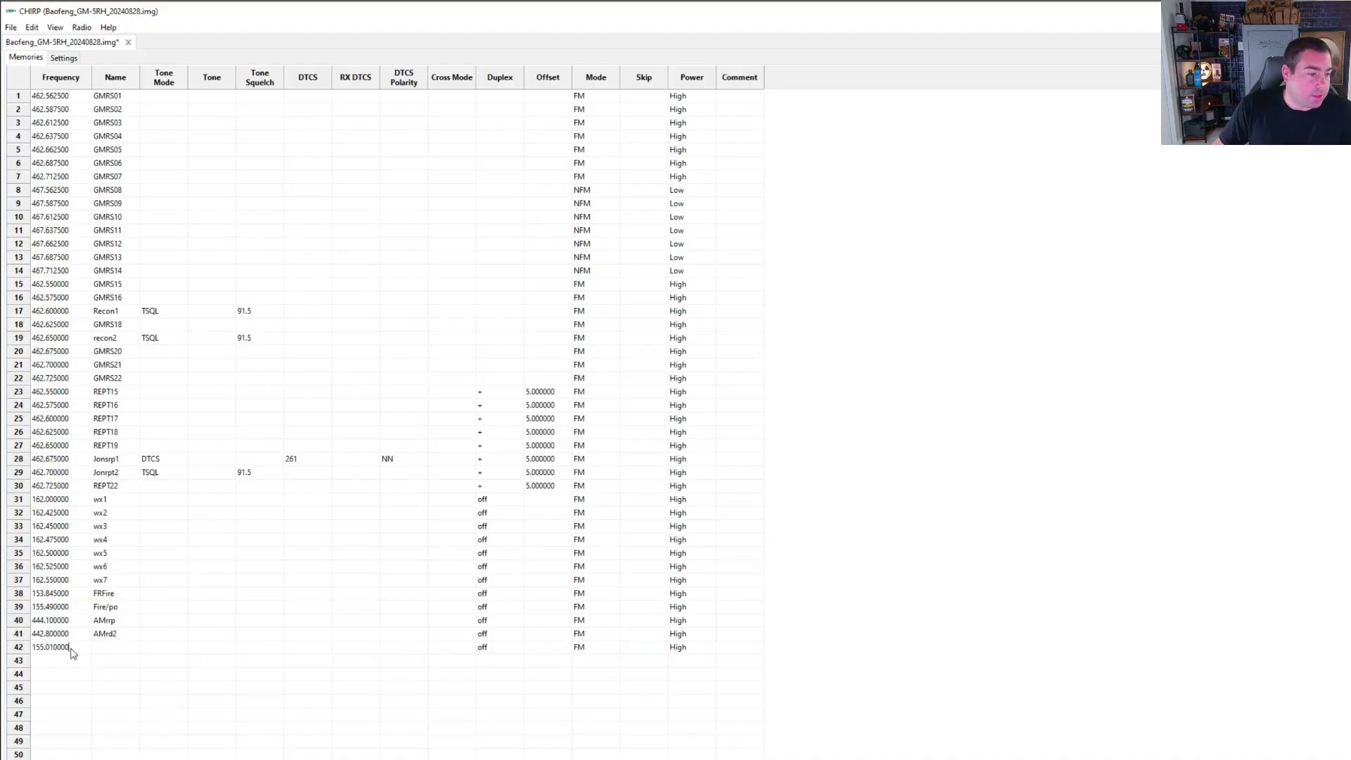
pyautogui.doubleClick(67, 648)
pyautogui.hotkey('ctrl', 'c')
pyautogui.press('BackSpace')
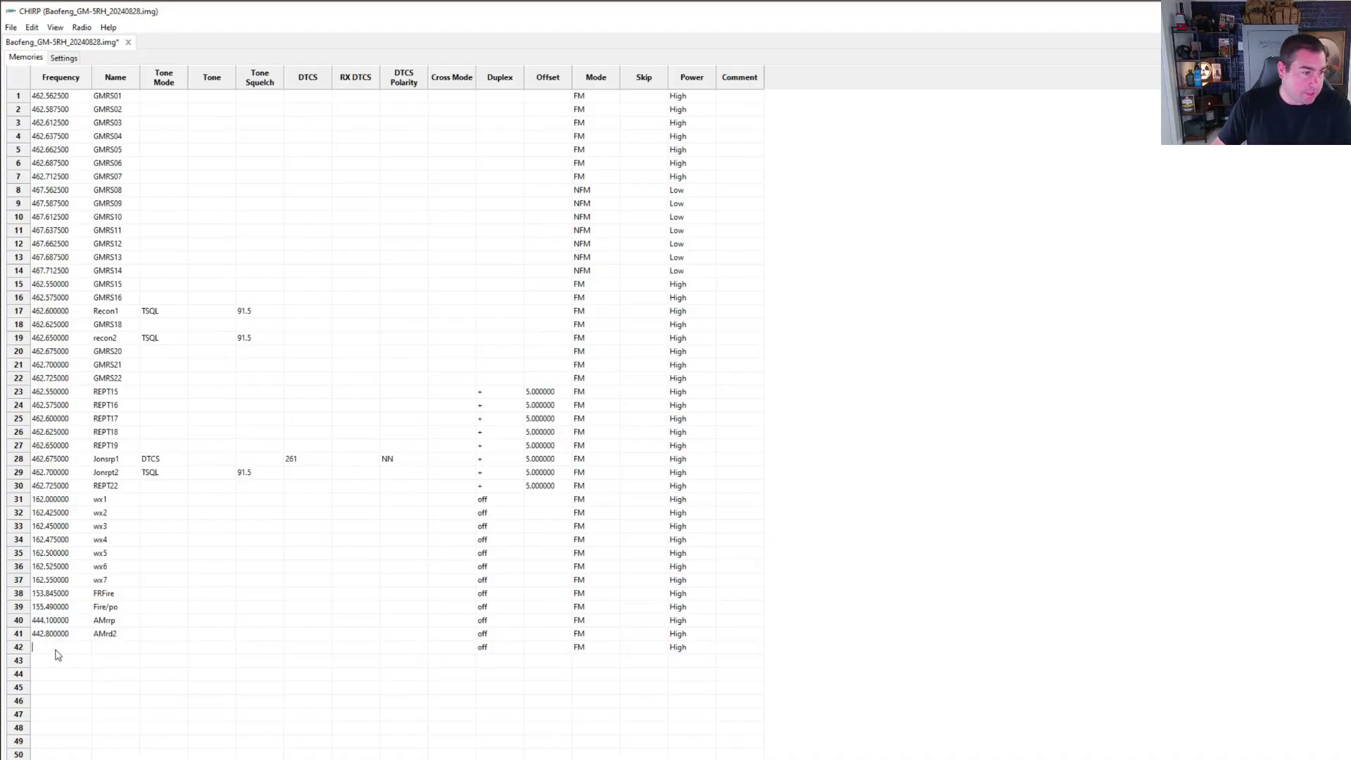
pyautogui.rightClick(57, 651)
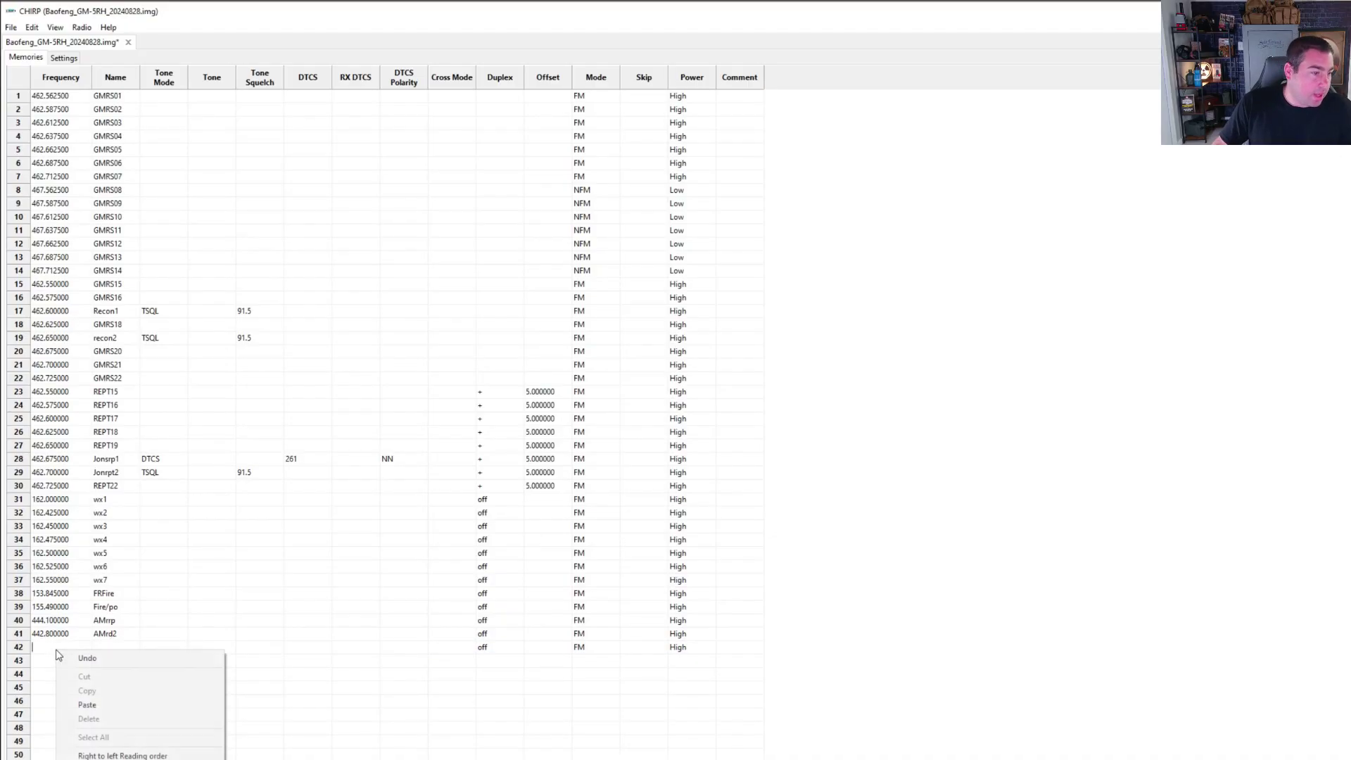
pyautogui.click(88, 704)
# Step: Name the channel in memory row 42 "valdis"
pyautogui.click(109, 652)
pyautogui.click(109, 652)
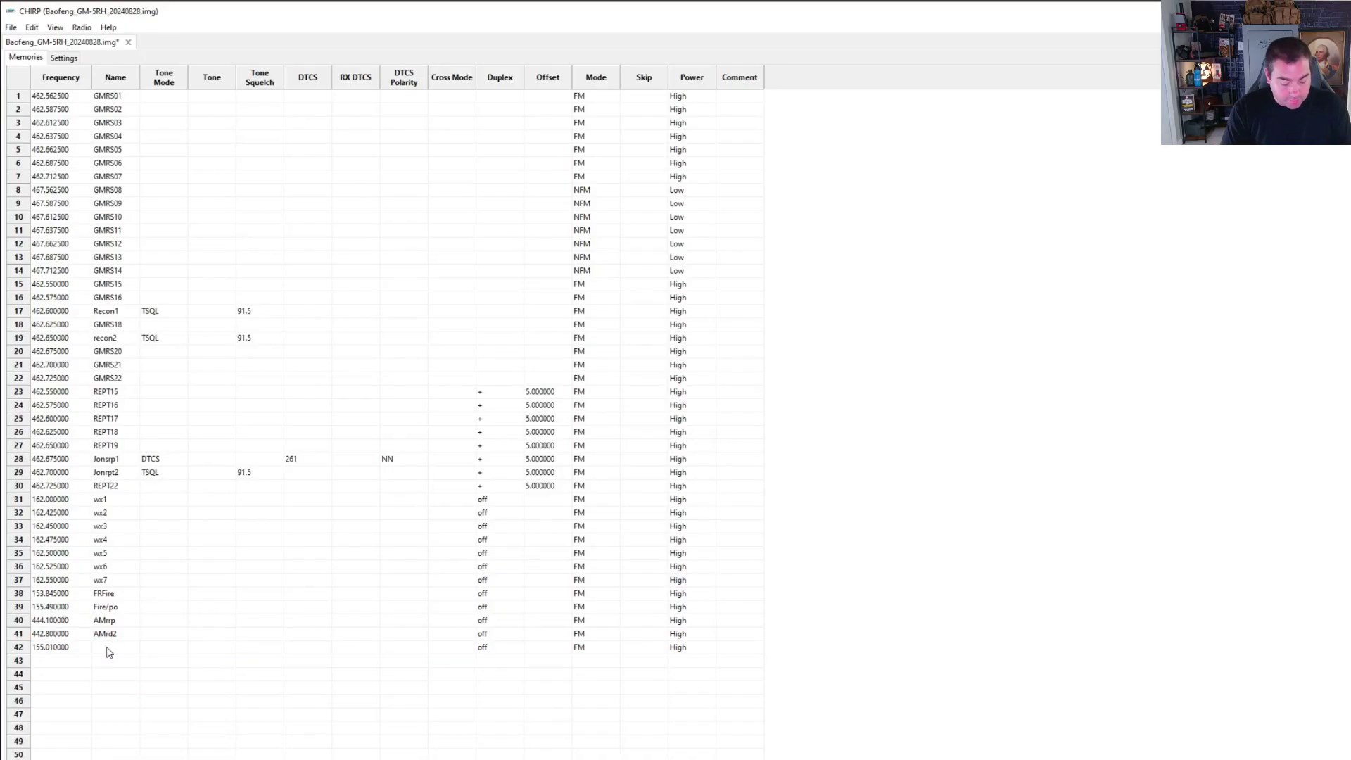
pyautogui.write('val')
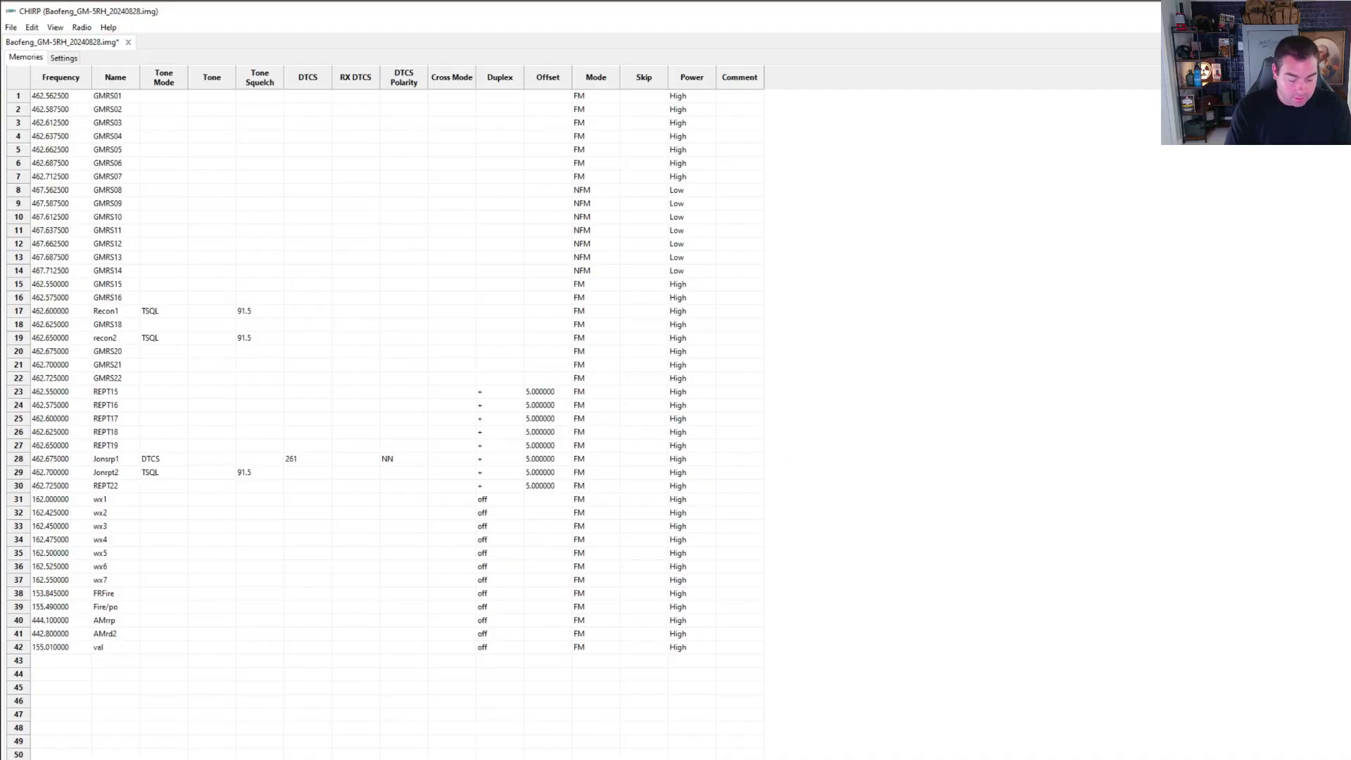
pyautogui.write('dis')
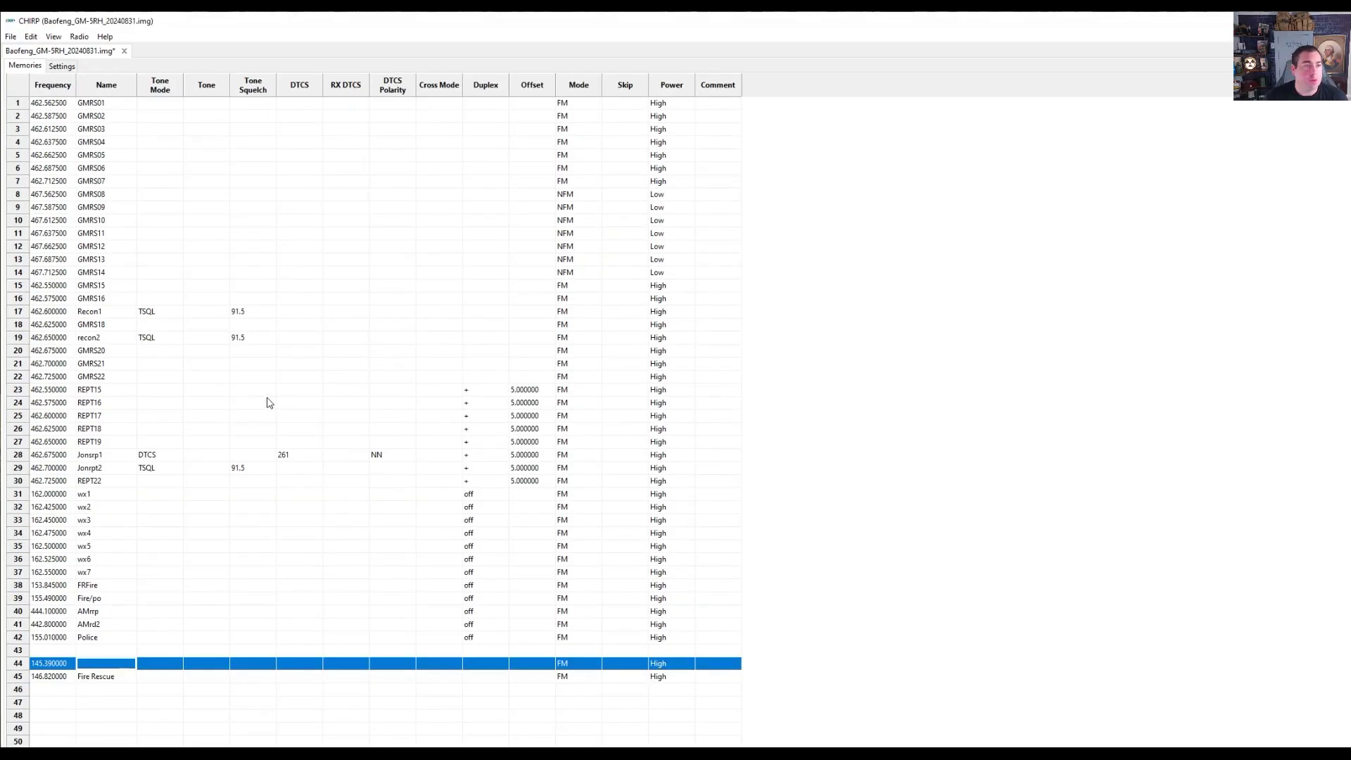
# Step: In the radio's basic settings, change the Channel A display type to Frequency and set it back to Name
pyautogui.click(19, 68)
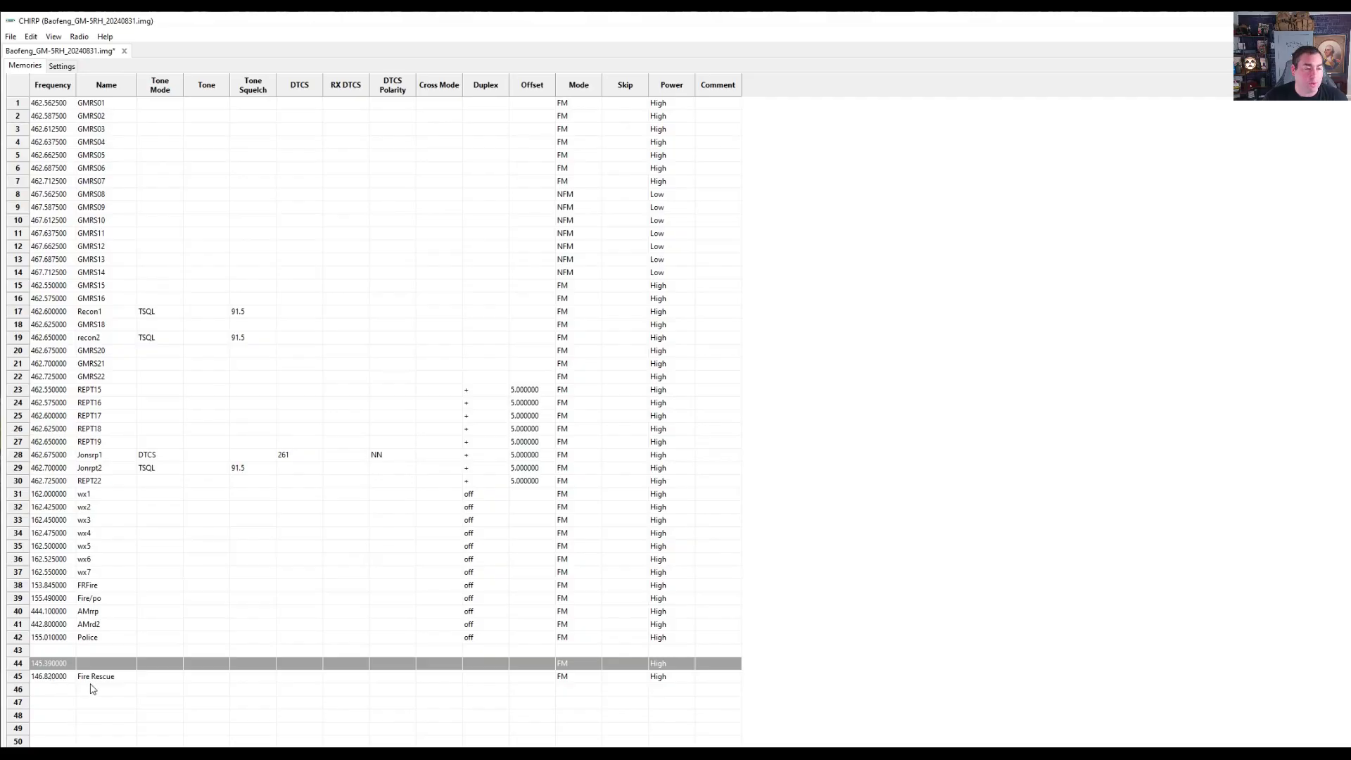
pyautogui.click(55, 66)
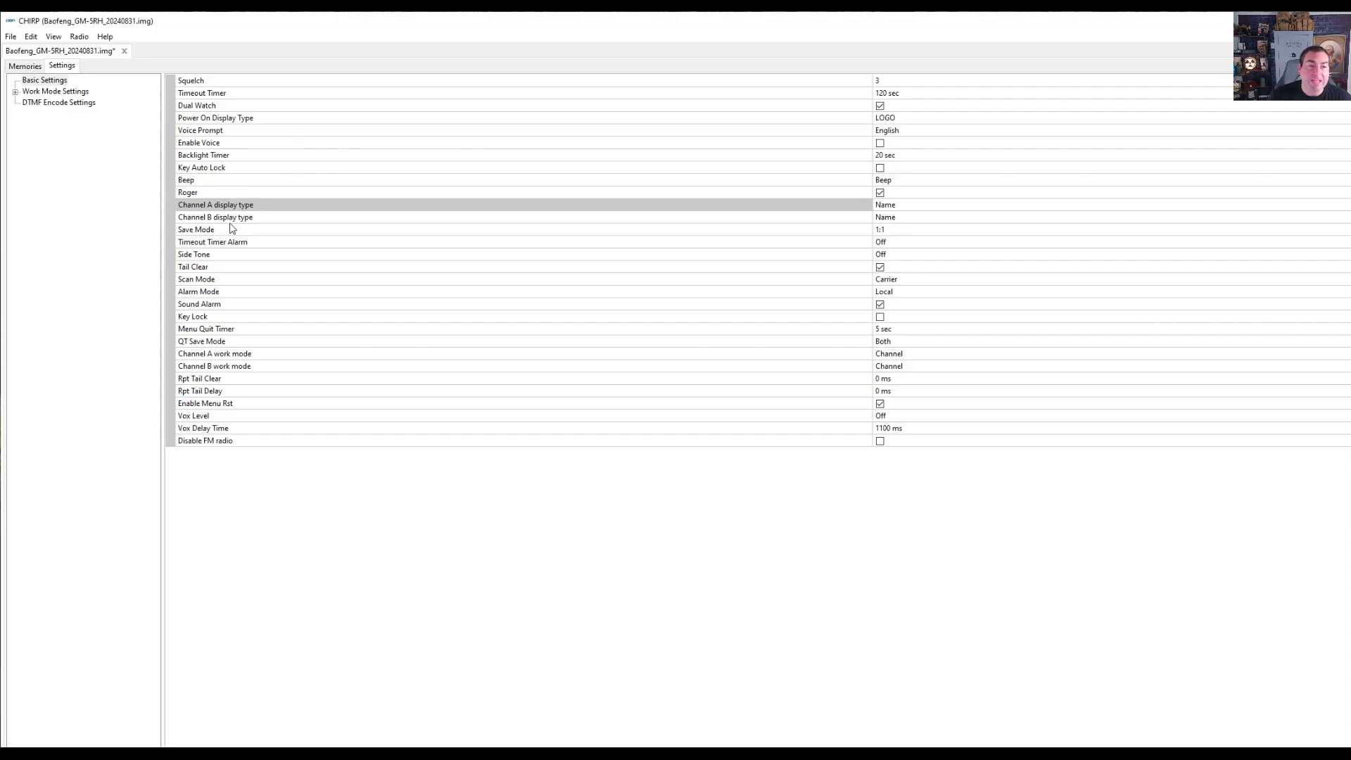
pyautogui.click(906, 206)
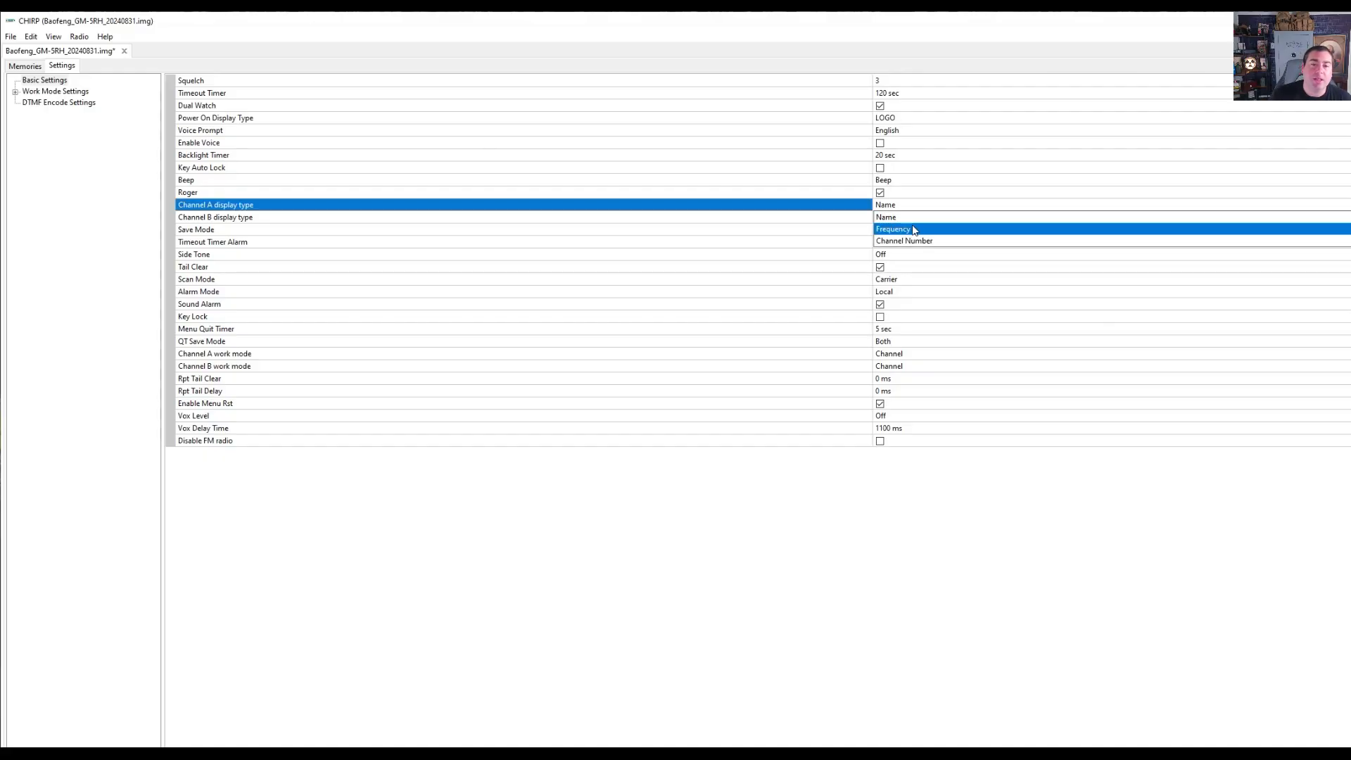
pyautogui.click(913, 229)
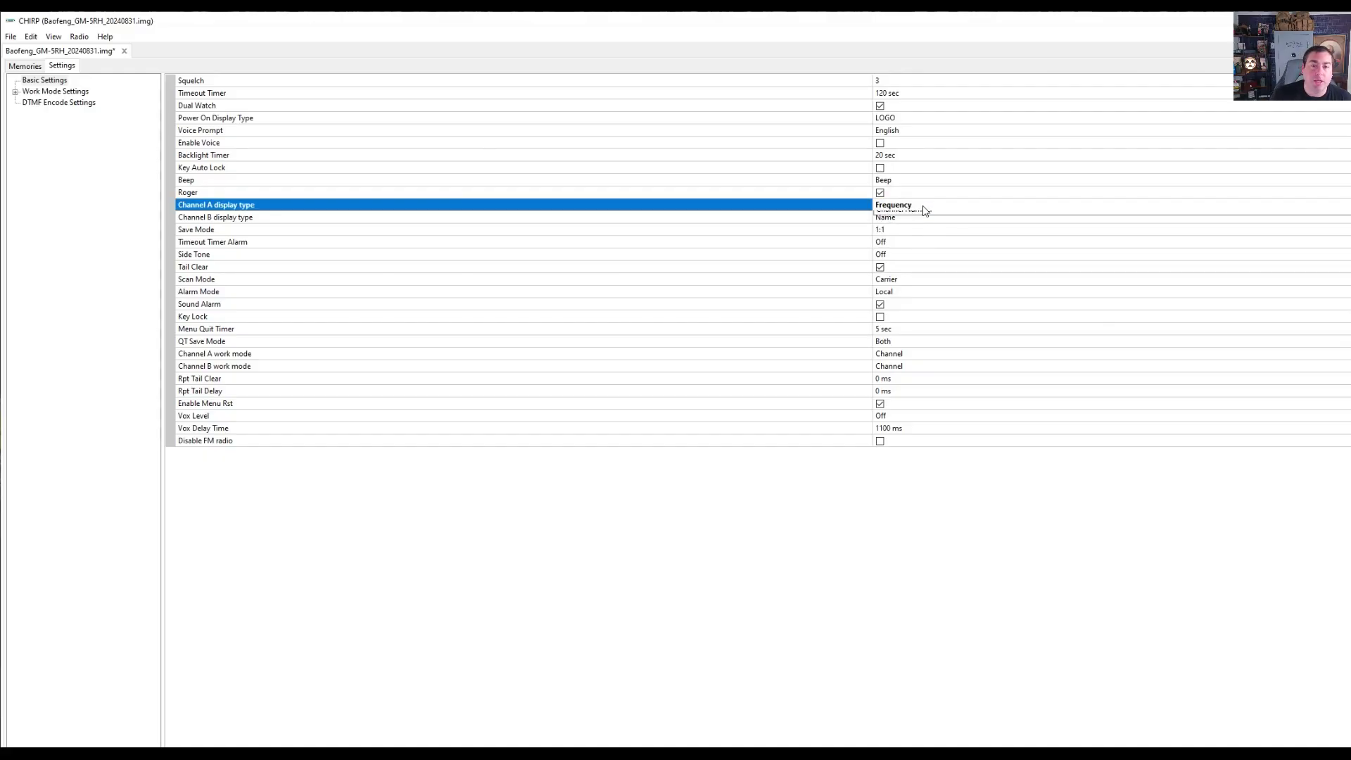
pyautogui.click(922, 209)
pyautogui.click(913, 217)
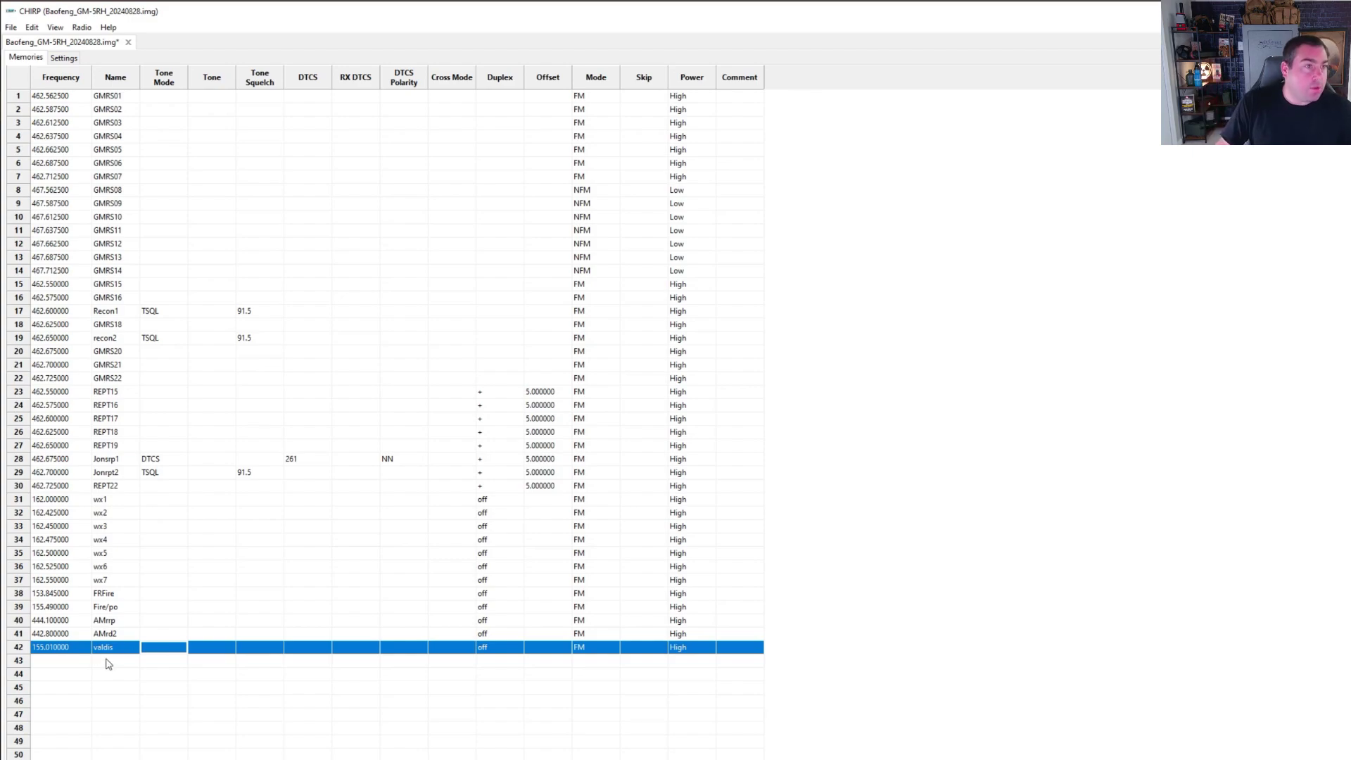
# Step: Upload the edited memories to the Baofeng GM-5RH radio over port COM5
pyautogui.click(82, 28)
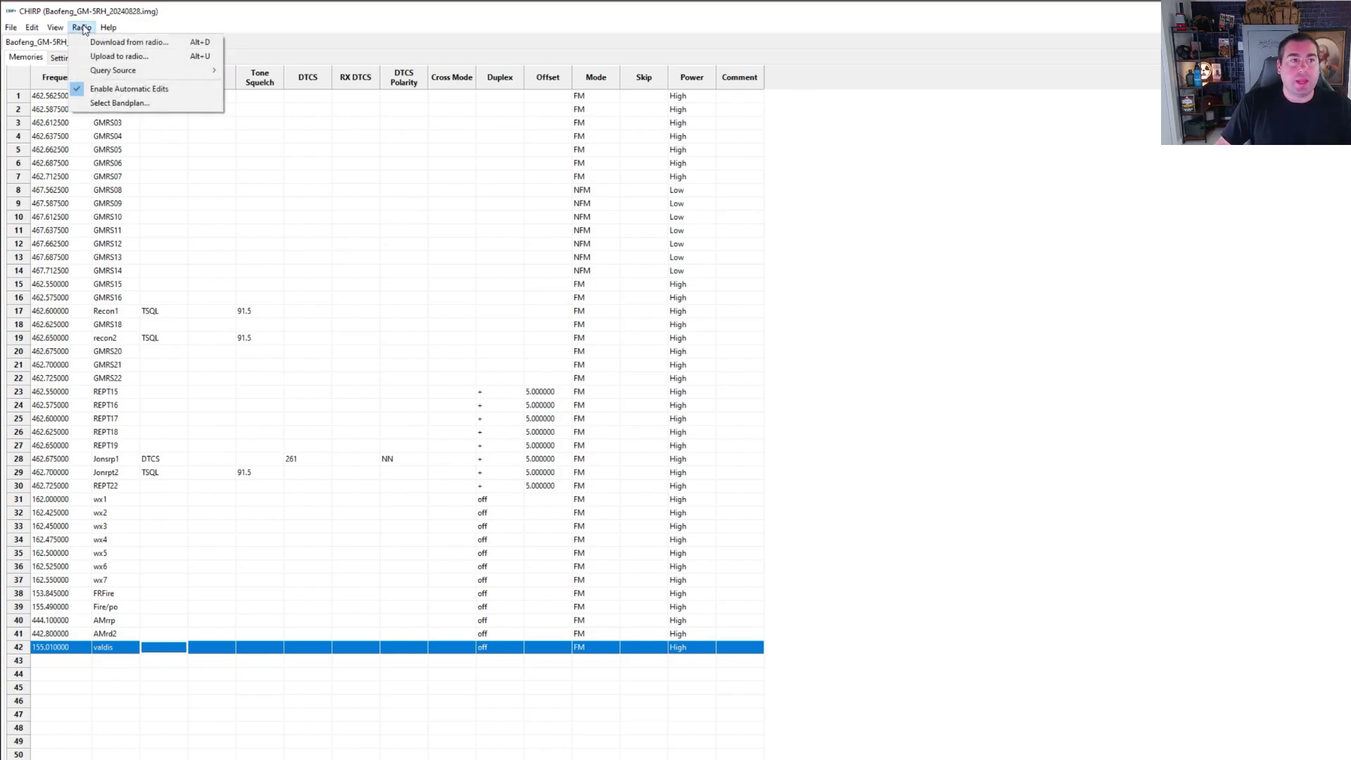
pyautogui.click(112, 61)
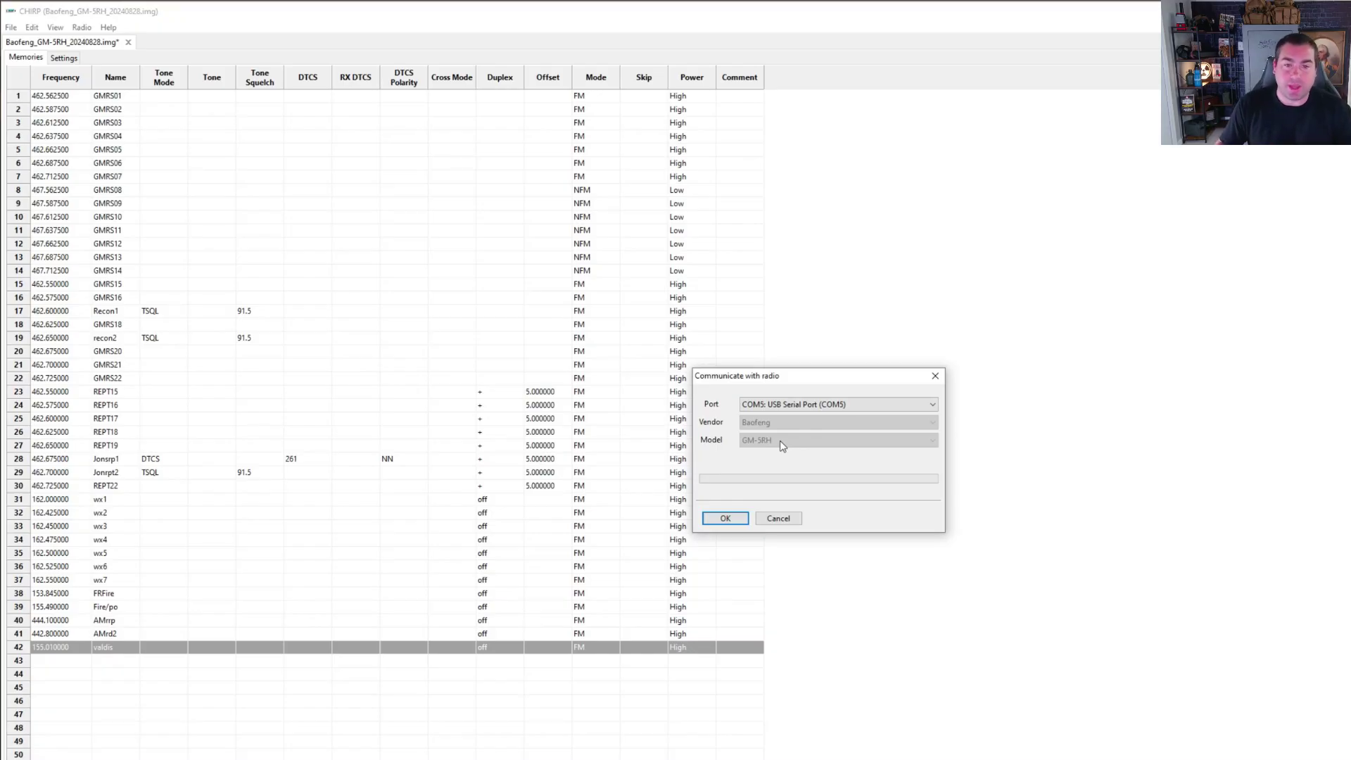
pyautogui.click(725, 518)
pyautogui.click(759, 517)
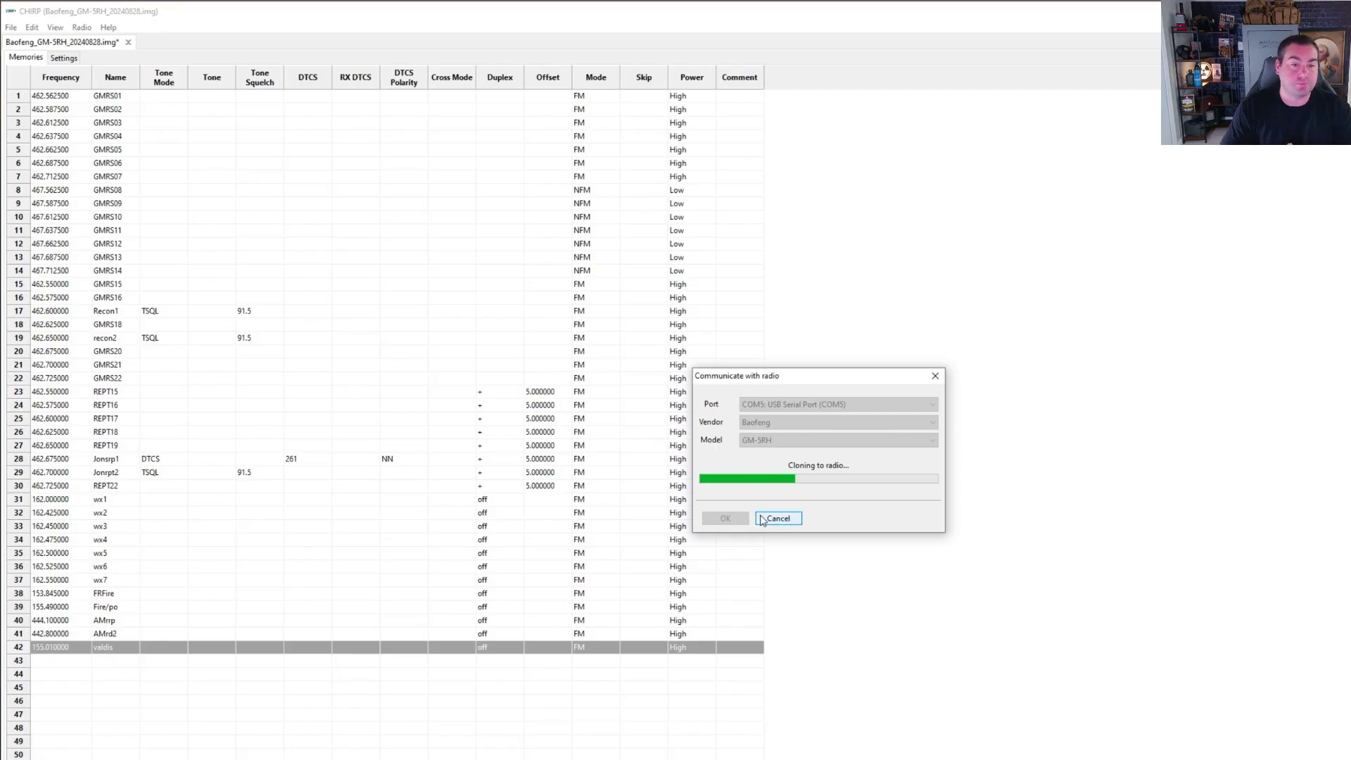
pyautogui.click(761, 519)
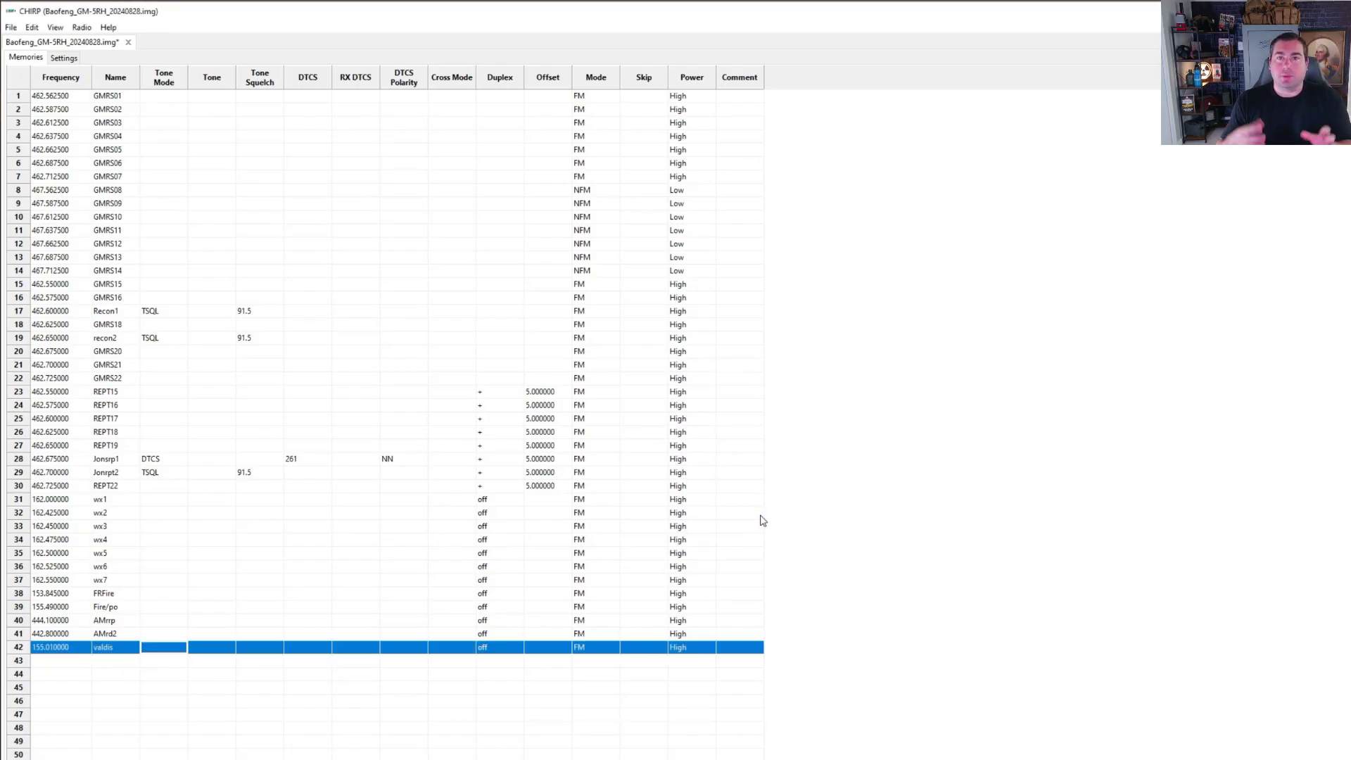